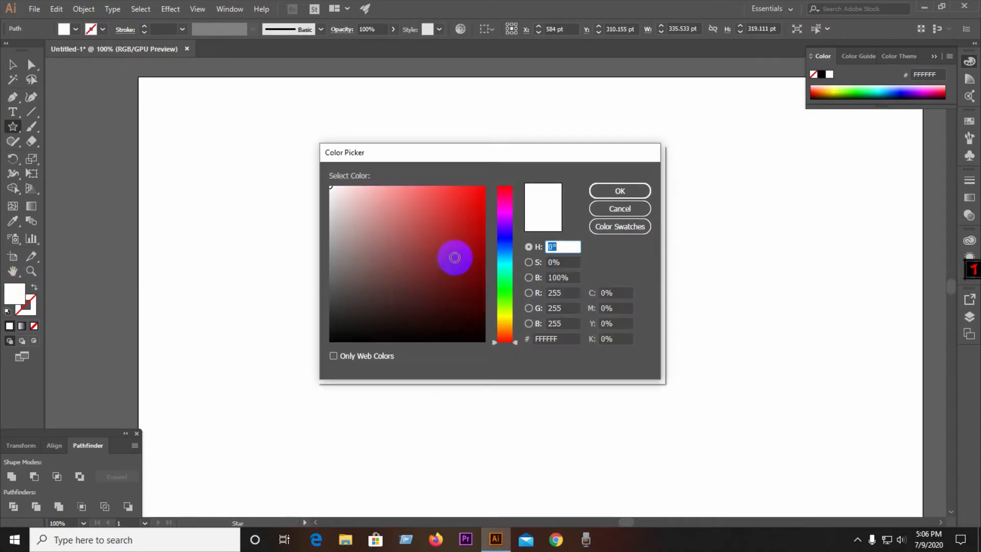
# - Set the star's fill to dark maroon 420000 and deselect it
pyautogui.click(475, 206)
pyautogui.moveTo(476, 209); pyautogui.dragTo(487, 299)
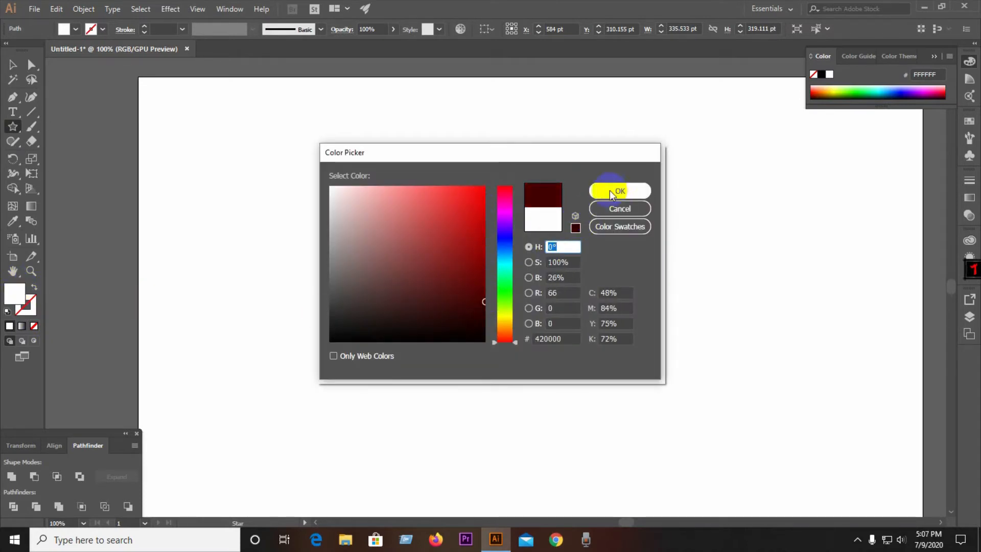
pyautogui.click(611, 194)
pyautogui.click(12, 64)
pyautogui.click(212, 252)
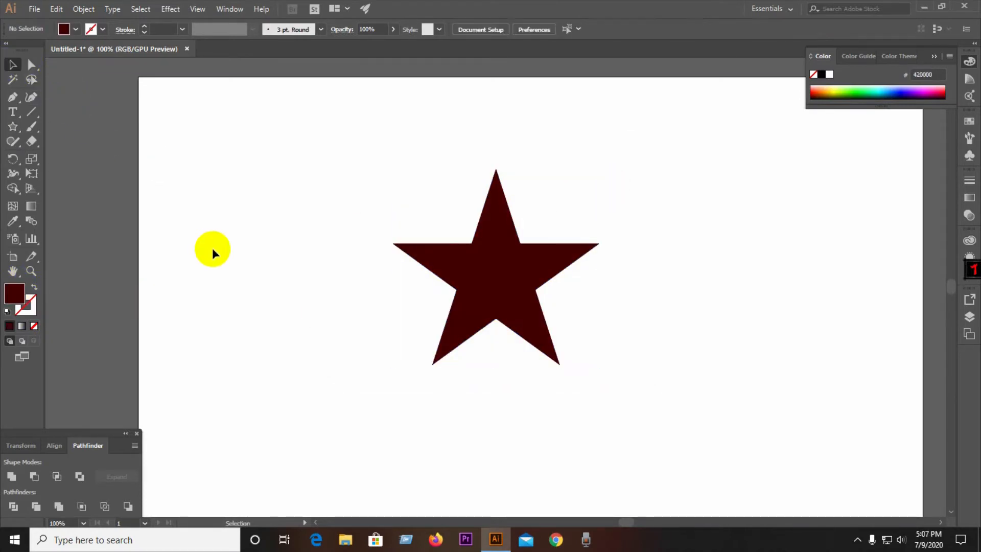
pyautogui.click(471, 300)
pyautogui.click(13, 97)
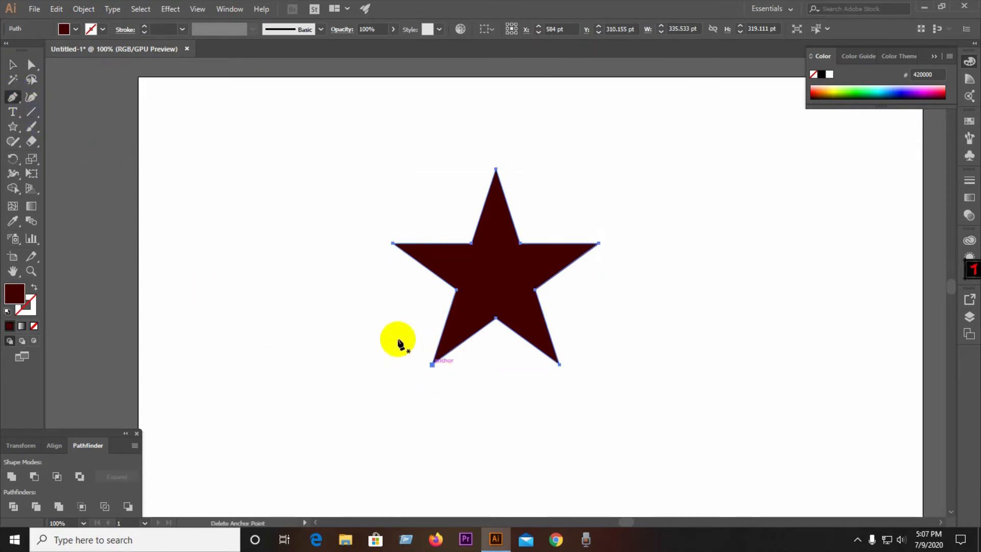
pyautogui.click(13, 64)
pyautogui.click(147, 210)
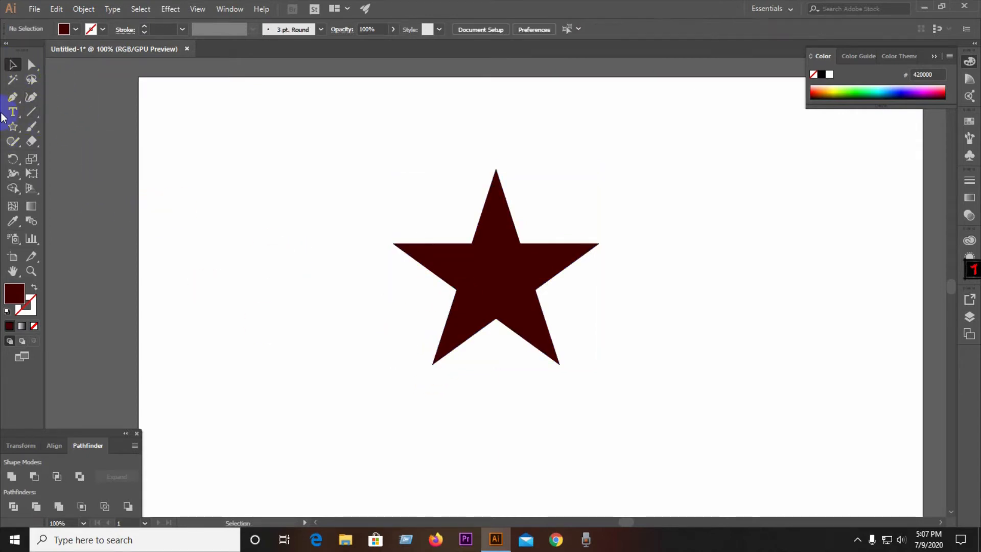
# - Draw a closed curved swoosh with the Pen tool from the star's lower-left tip to its right tip and back through the left inner corner
pyautogui.click(432, 364)
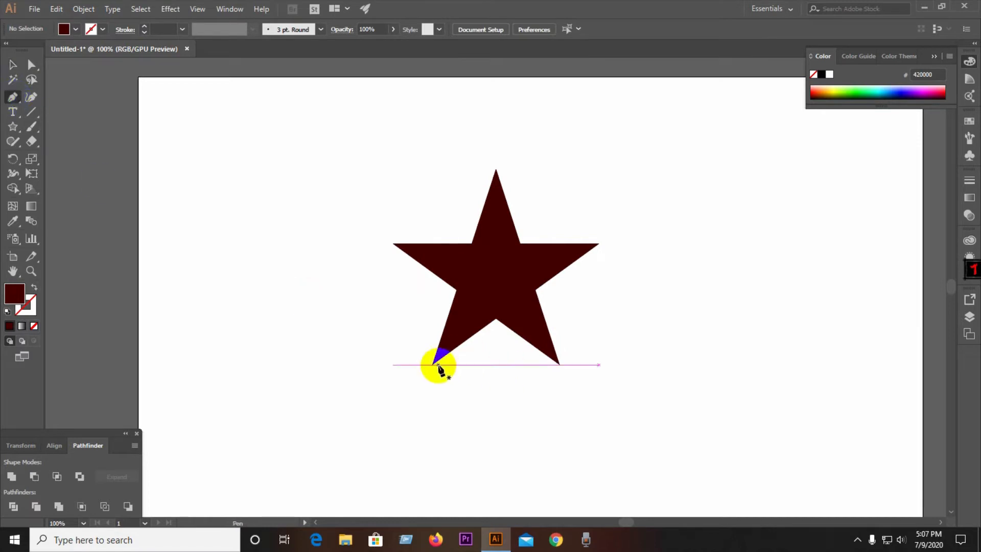
pyautogui.click(599, 244)
pyautogui.moveTo(598, 244); pyautogui.dragTo(688, 231)
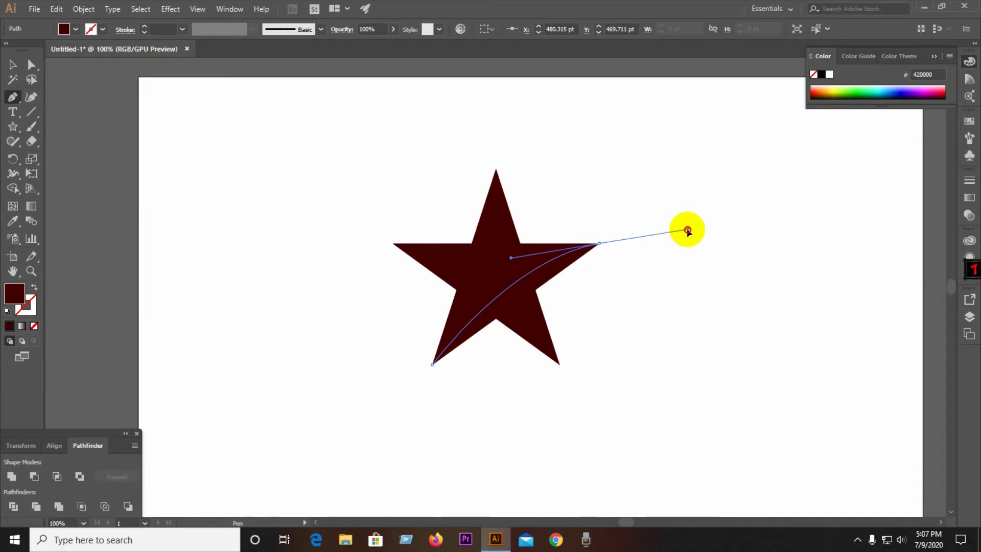
pyautogui.moveTo(599, 244); pyautogui.dragTo(456, 292)
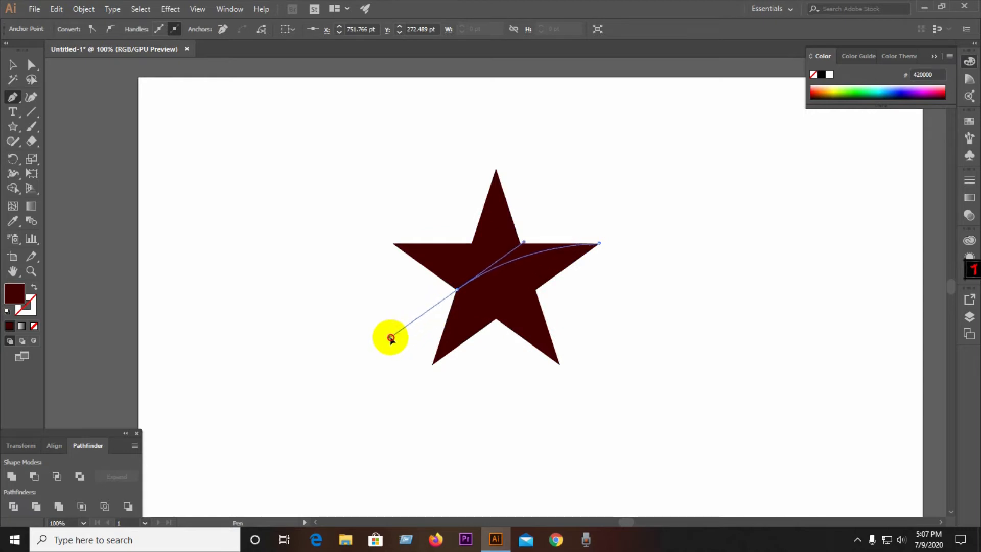
pyautogui.moveTo(394, 332); pyautogui.dragTo(395, 335)
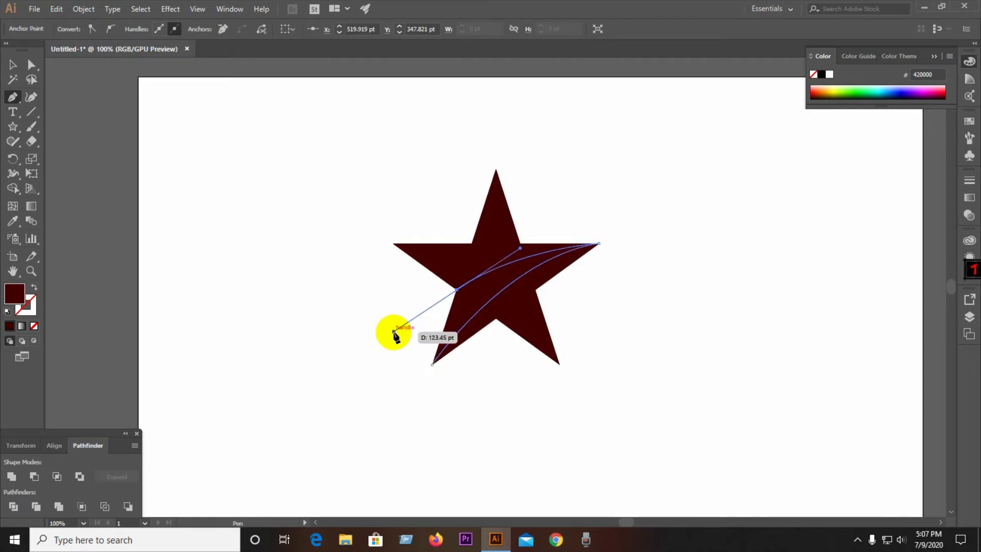
pyautogui.click(392, 337)
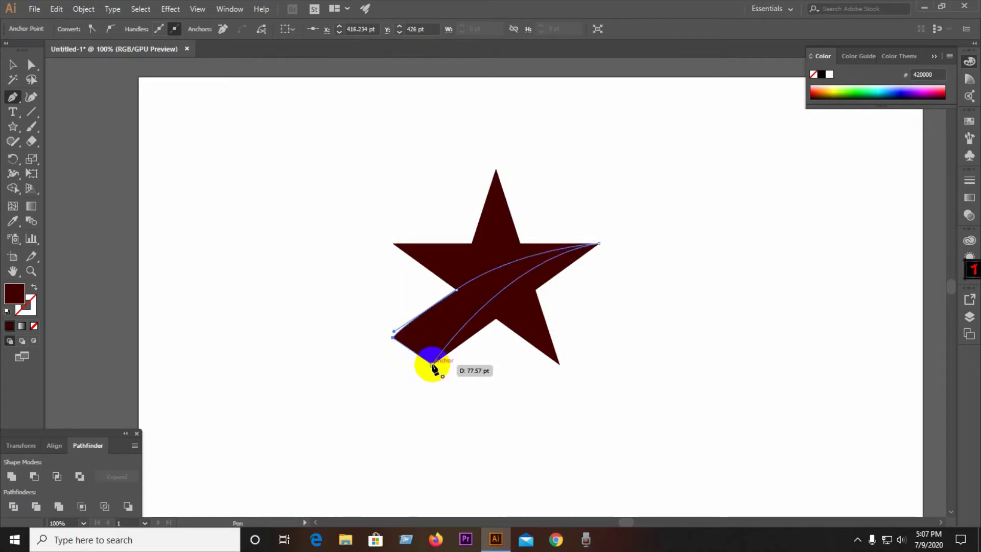
pyautogui.click(432, 366)
# - Divide the star and the swoosh with Pathfinder and ungroup the resulting pieces
pyautogui.click(13, 65)
pyautogui.moveTo(286, 195); pyautogui.dragTo(583, 385)
pyautogui.click(17, 508)
pyautogui.rightClick(474, 302)
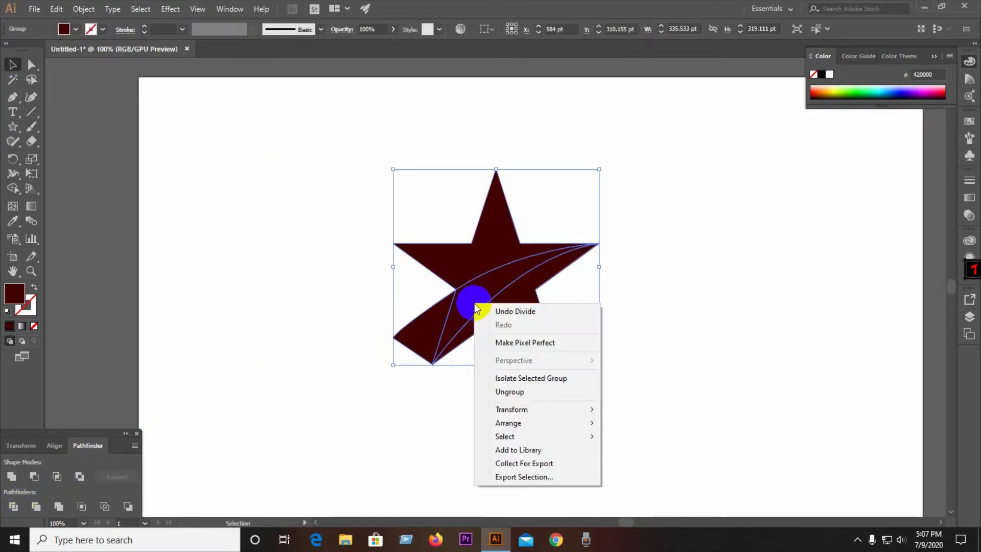
pyautogui.click(504, 393)
pyautogui.click(486, 447)
# - Remove the swoosh pieces outside and inside the star, leaving a curved gap across it
pyautogui.moveTo(374, 336); pyautogui.dragTo(248, 346)
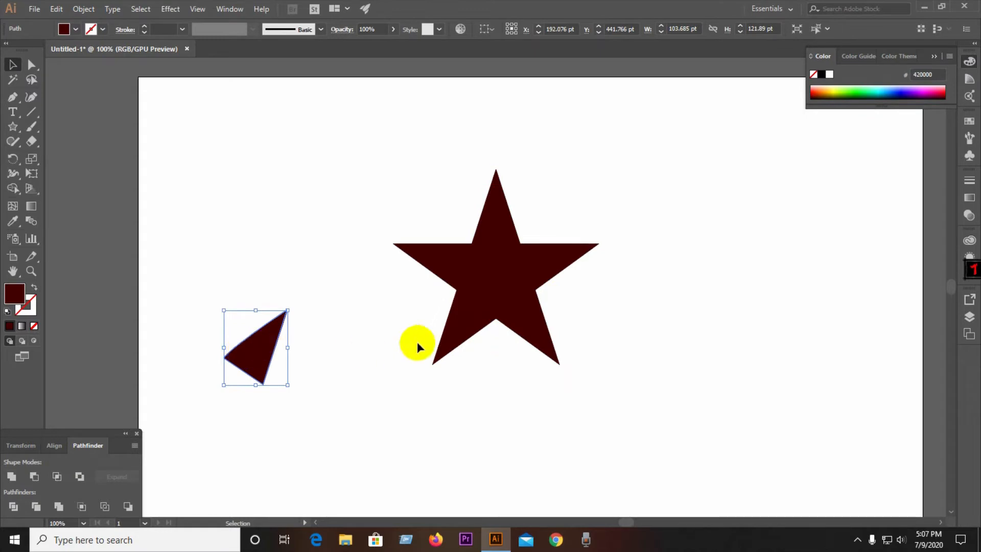
pyautogui.click(466, 299)
pyautogui.press('Delete')
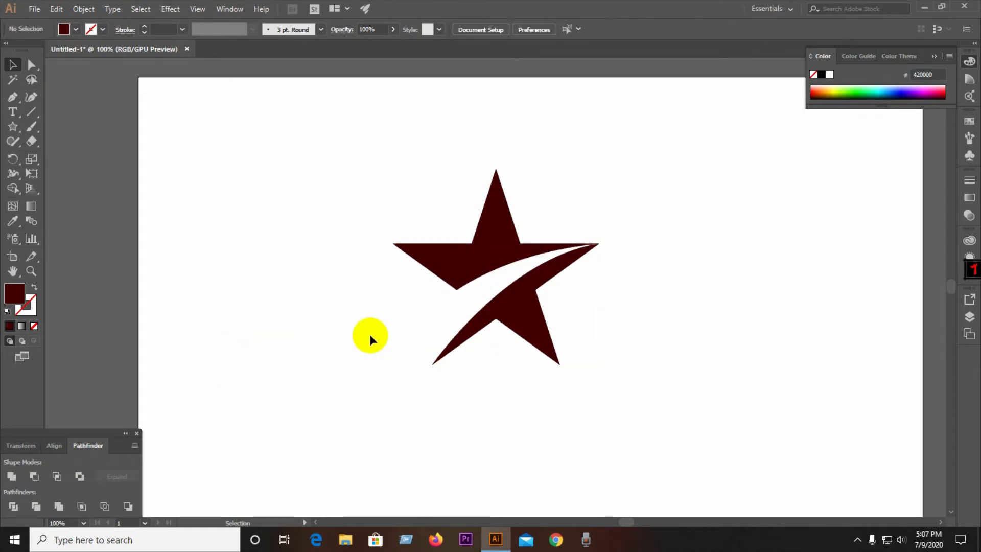
# - Reshape the upper curve of the star's lower piece by adjusting its direction handle with Direct Selection
pyautogui.click(432, 362)
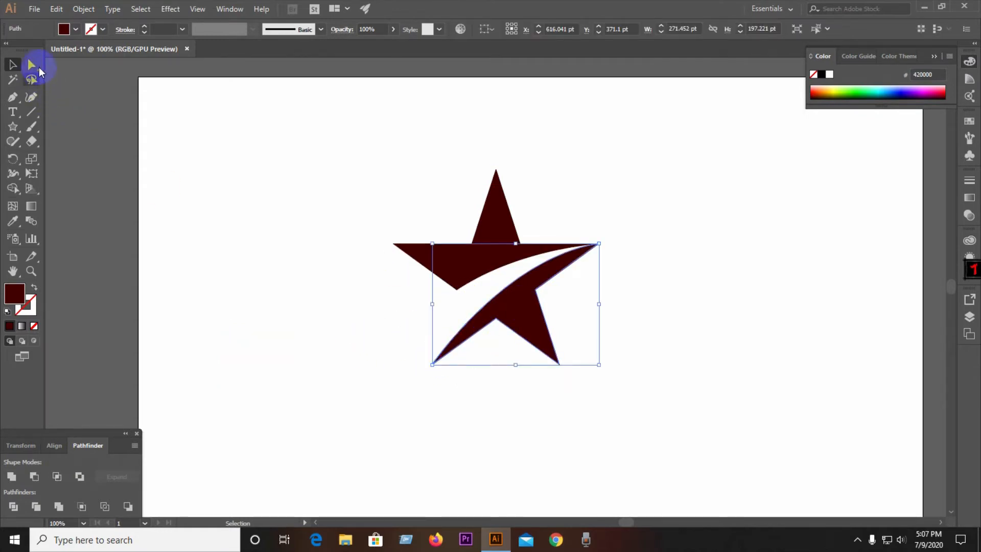
pyautogui.click(40, 68)
pyautogui.click(433, 365)
pyautogui.moveTo(505, 258); pyautogui.dragTo(474, 280)
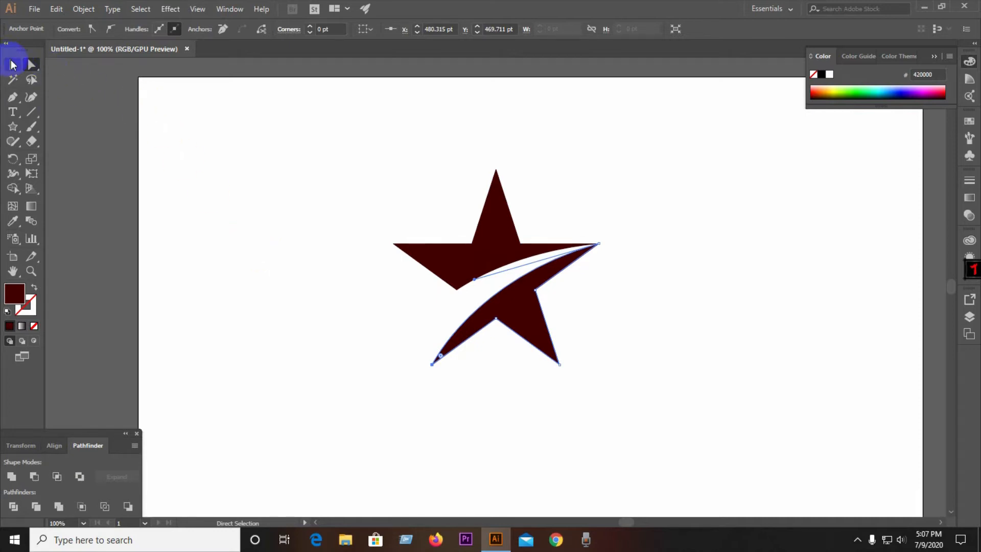
pyautogui.click(12, 65)
pyautogui.click(299, 196)
# - Draw a thin closed shading sliver with the Pen tool along the right edge of the star's top point
pyautogui.scroll(-2, 327, 214)
pyautogui.scroll(3, 402, 245)
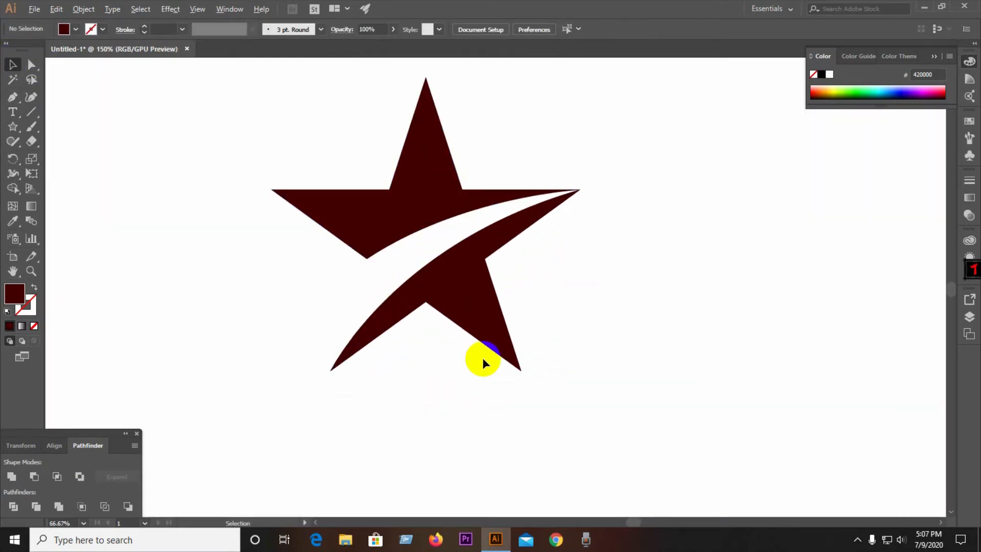
pyautogui.scroll(-1, 512, 350)
pyautogui.scroll(3, 450, 220)
pyautogui.scroll(-1, 385, 325)
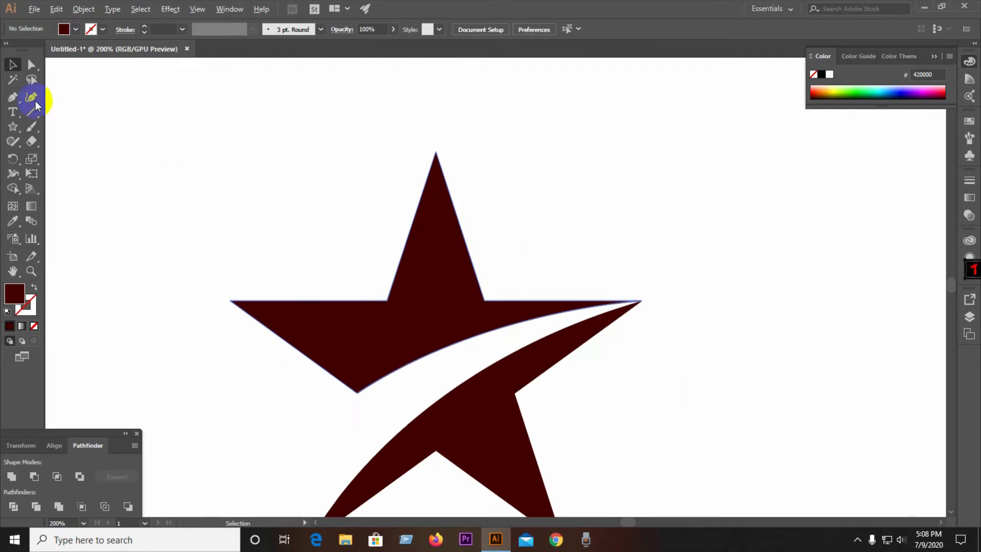
pyautogui.click(13, 96)
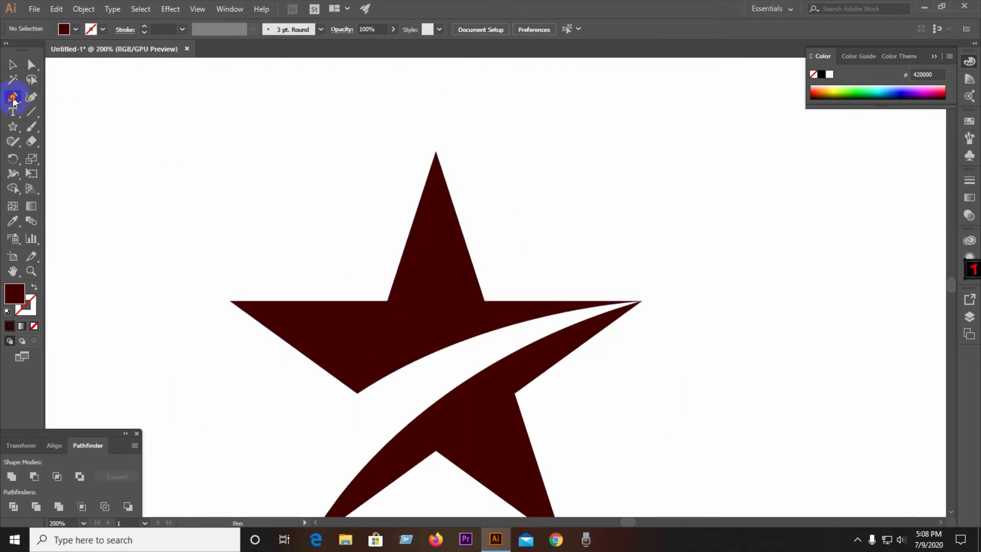
pyautogui.click(435, 151)
pyautogui.click(485, 301)
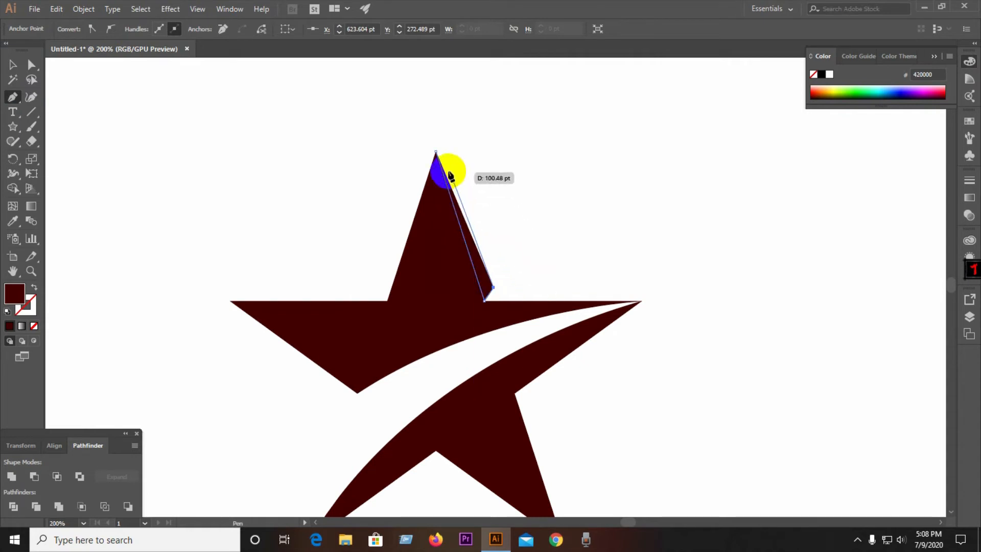
pyautogui.click(436, 151)
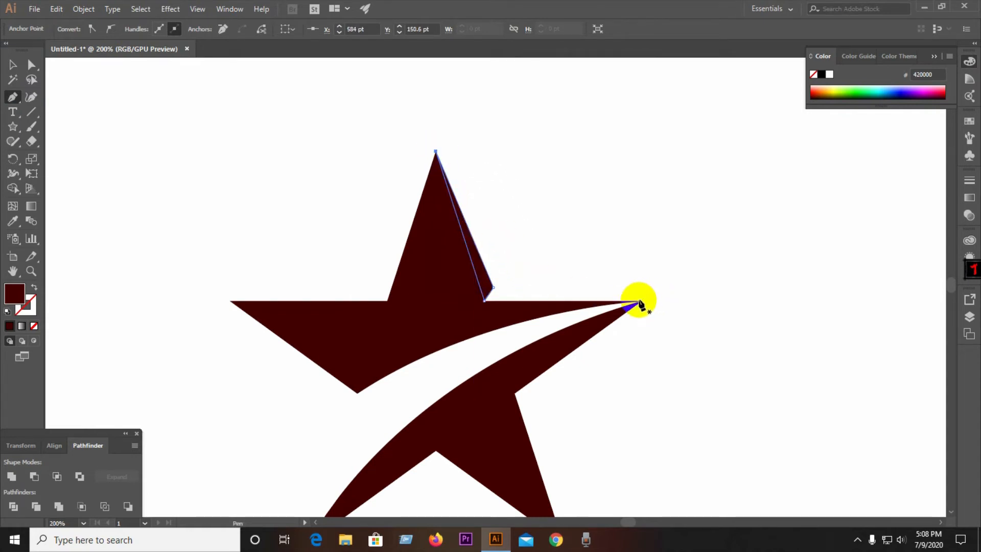
# - Draw a thin closed sliver along the upper edge of the star's right arm, meeting the top point's sliver at the inner corner
pyautogui.keyDown('alt'); pyautogui.scroll(4, 637, 306); pyautogui.keyUp('alt')
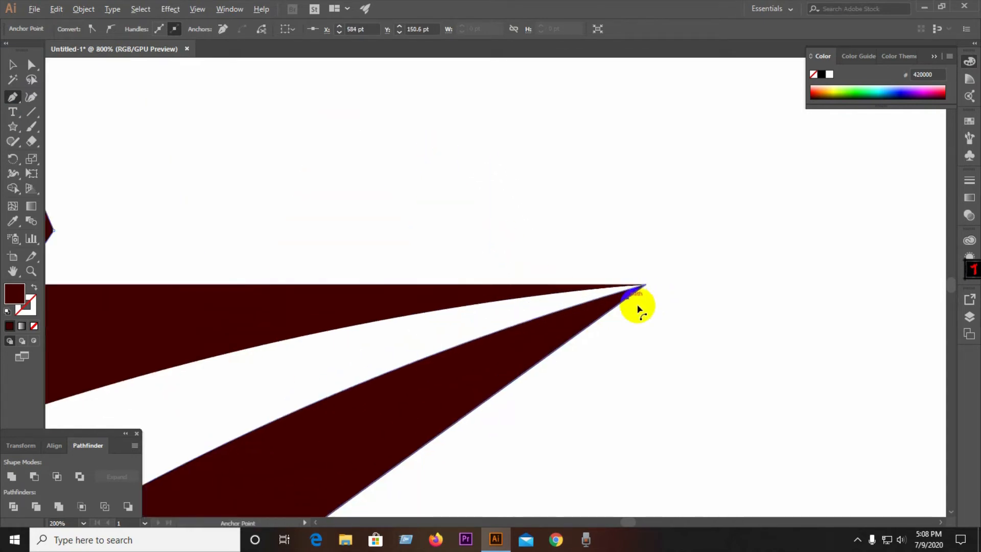
pyautogui.click(645, 284)
pyautogui.keyDown('alt'); pyautogui.scroll(-2, 745, 299); pyautogui.keyUp('alt')
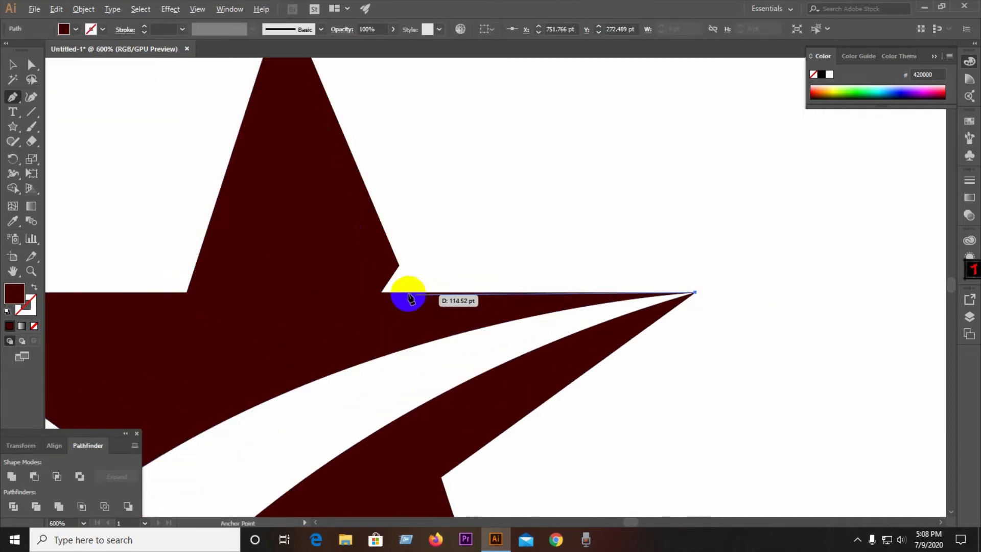
pyautogui.click(381, 292)
pyautogui.click(399, 265)
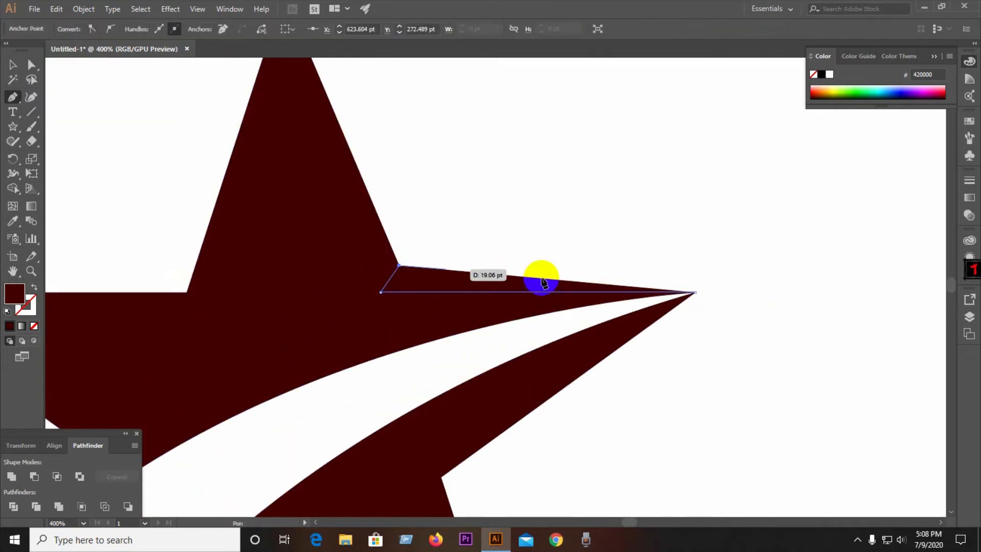
pyautogui.click(693, 292)
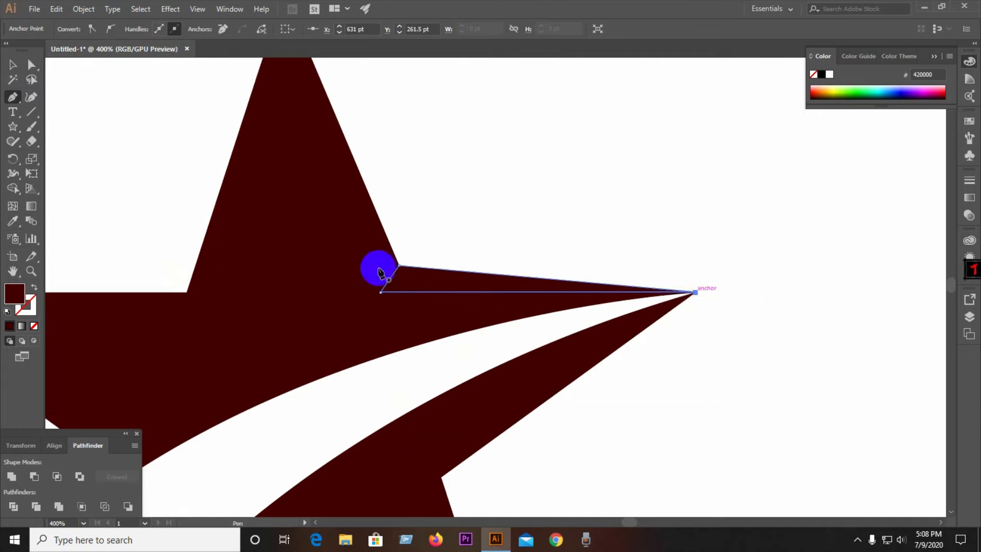
pyautogui.keyDown('alt'); pyautogui.scroll(-2, 558, 268); pyautogui.keyUp('alt')
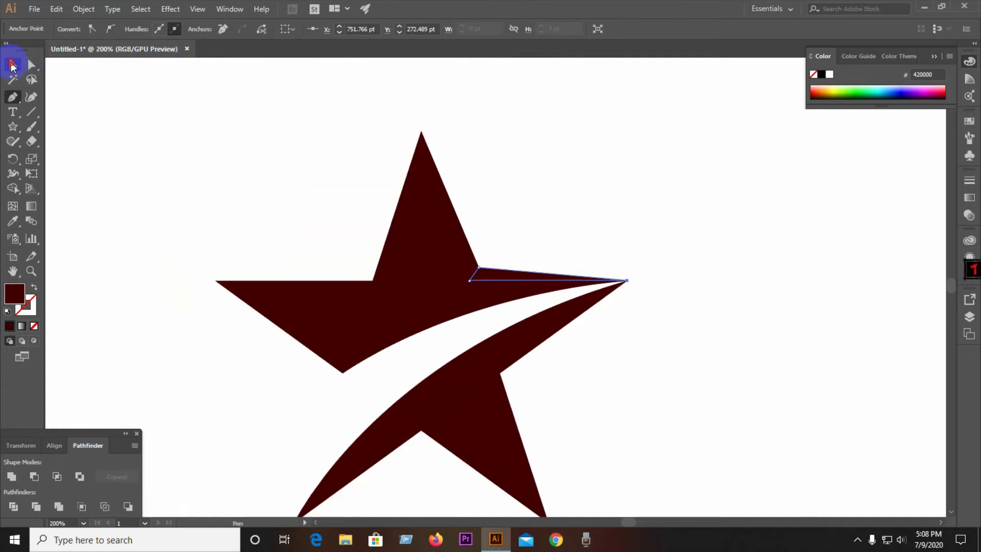
# - Fill the sliver on the star's top point with the white-to-black linear gradient
pyautogui.click(11, 65)
pyautogui.click(407, 221)
pyautogui.click(460, 247)
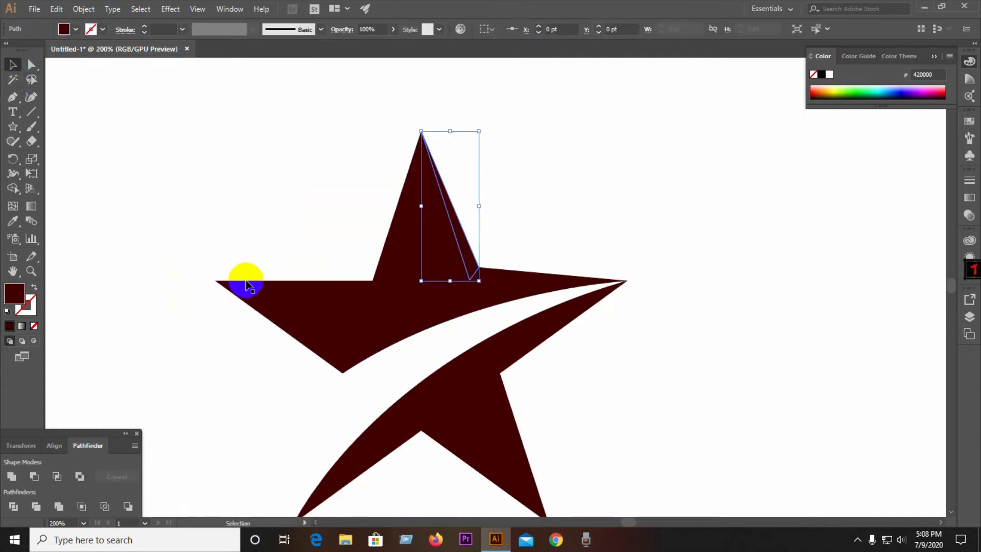
pyautogui.click(21, 329)
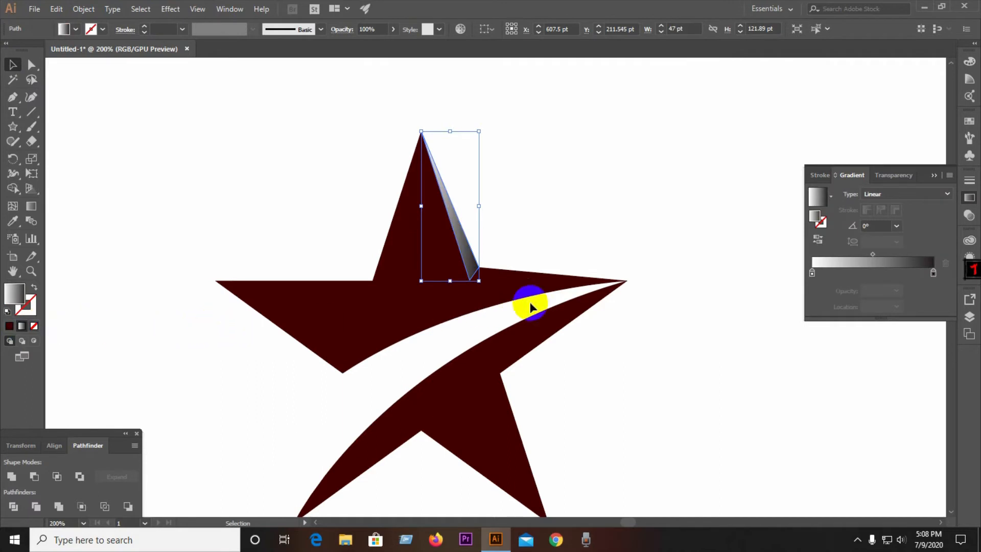
# - Fill the right arm's upper sliver with the linear gradient, reverse its direction and deselect it
pyautogui.click(493, 270)
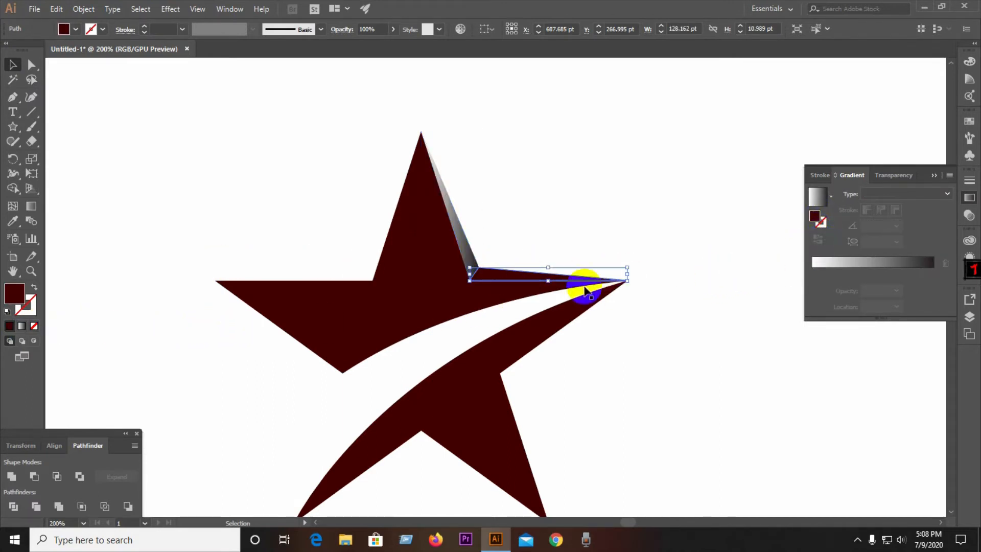
pyautogui.click(26, 327)
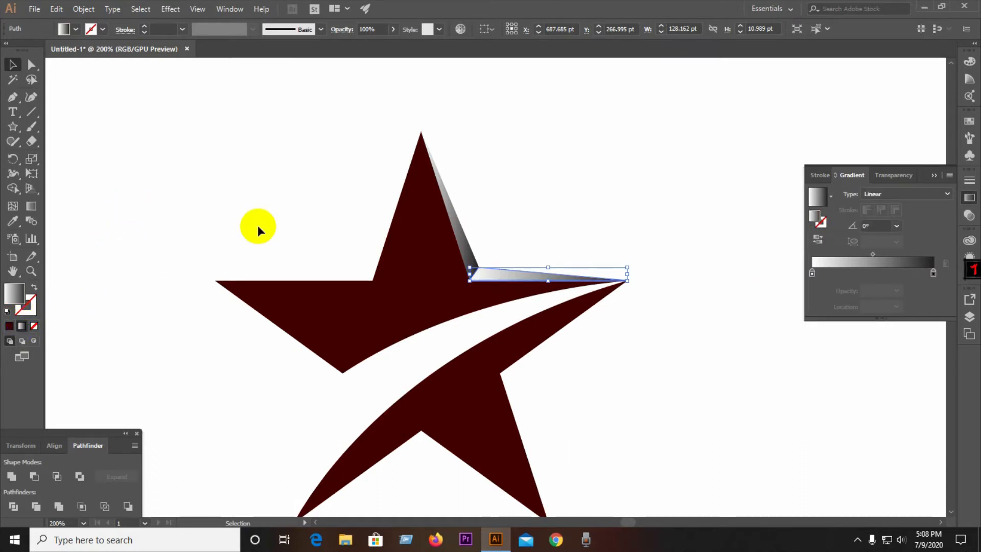
pyautogui.click(818, 239)
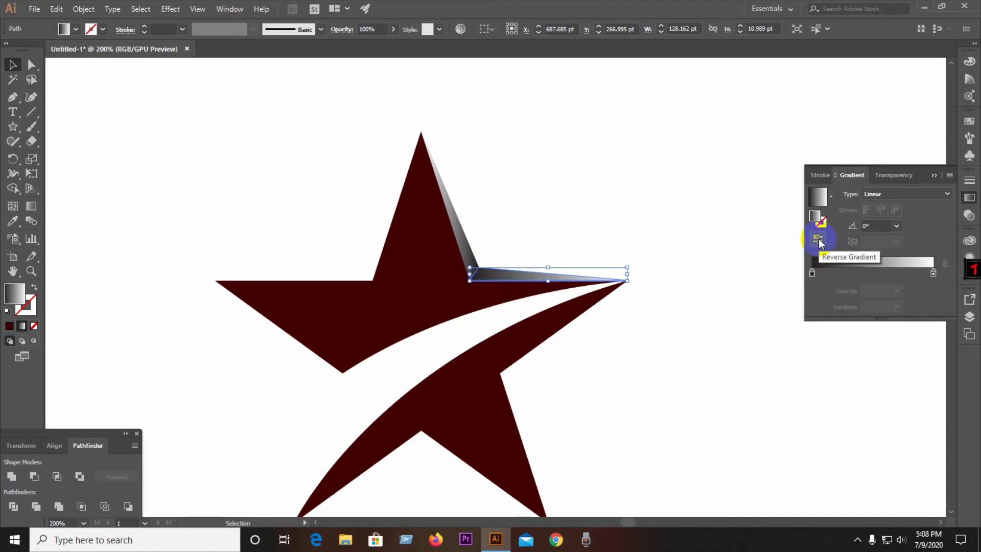
pyautogui.click(14, 65)
pyautogui.click(156, 166)
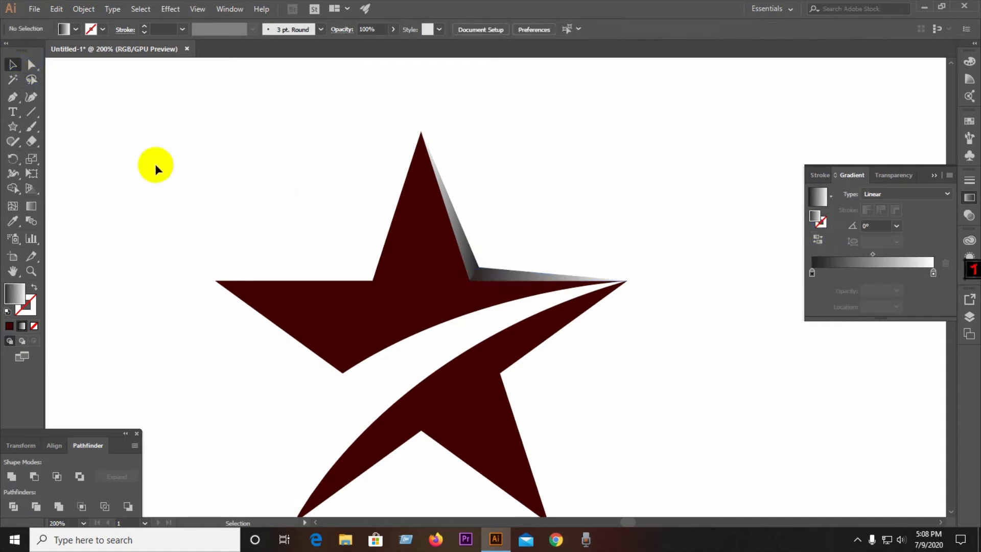
# - Draw a closed gradient-filled sliver with the Pen tool along the lower edge of the star's right arm
pyautogui.hotkey('ctrl', '-')
pyautogui.scroll(2, 511, 330)
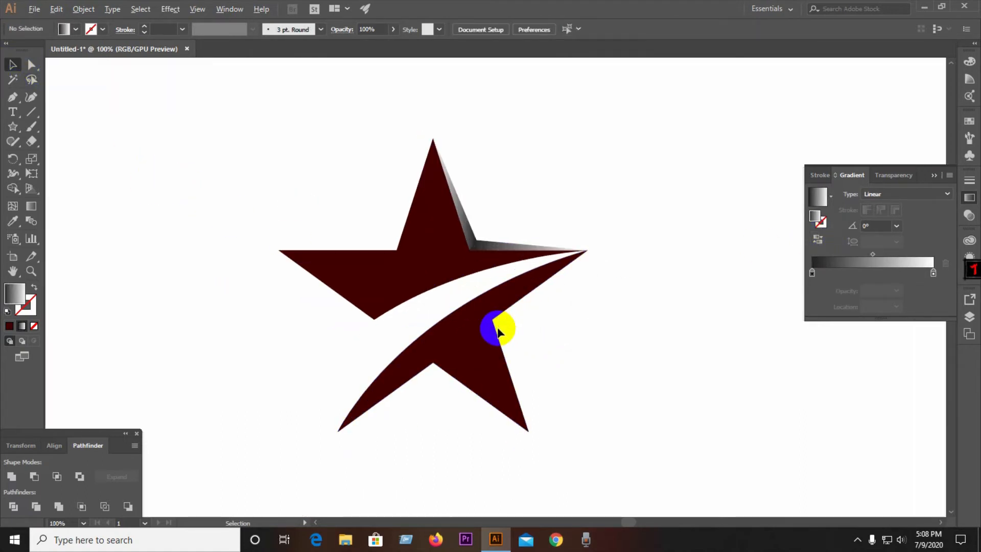
pyautogui.click(13, 97)
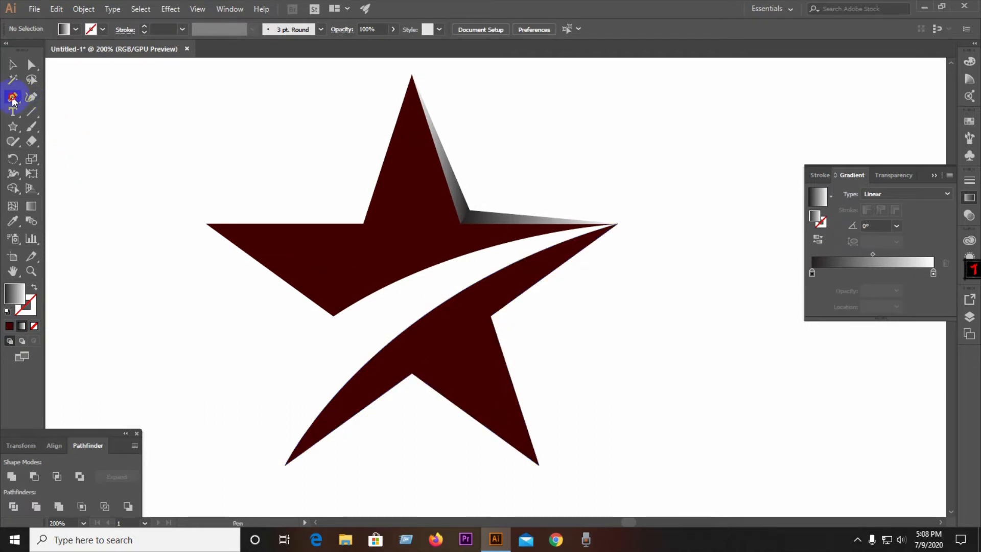
pyautogui.click(618, 225)
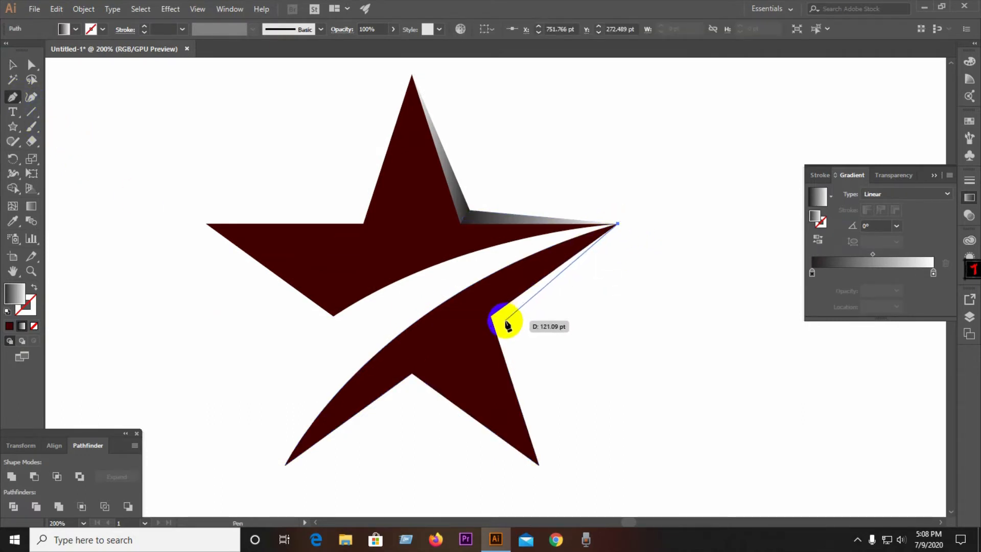
pyautogui.click(506, 321)
pyautogui.click(490, 316)
pyautogui.click(616, 225)
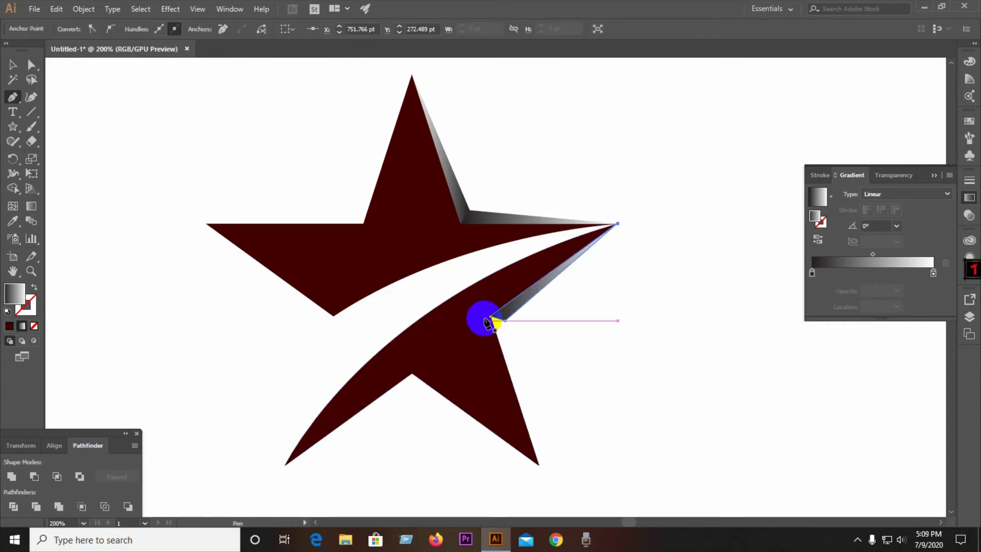
# - Draw a closed gradient-filled sliver with the Pen tool along the right edge of the star's lower-right leg
pyautogui.click(538, 463)
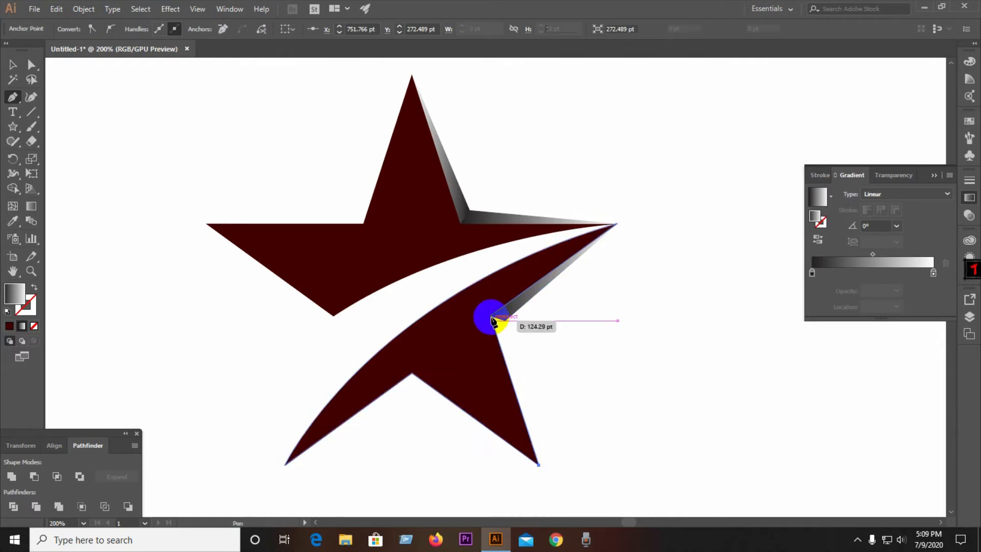
pyautogui.click(491, 316)
pyautogui.click(505, 321)
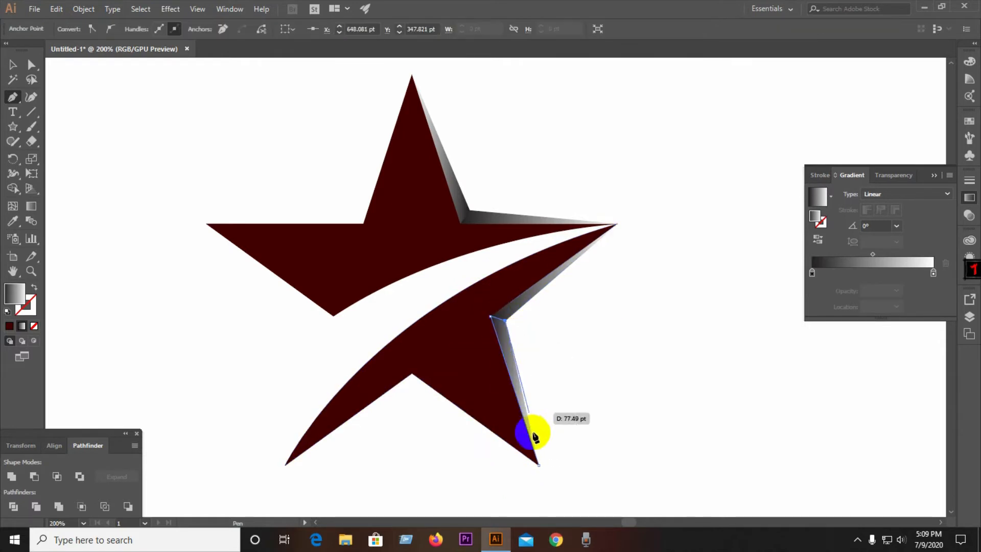
pyautogui.click(540, 466)
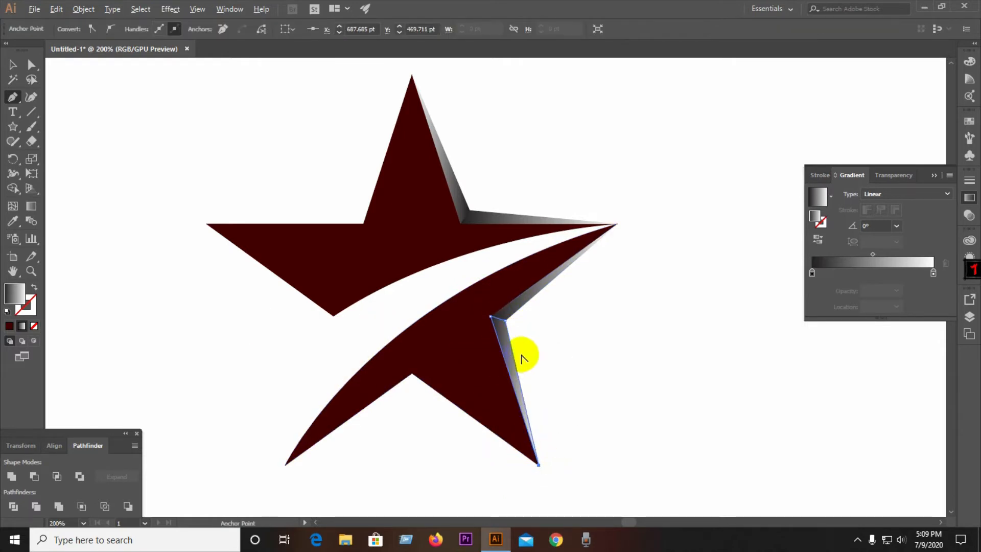
# - Draw a closed gradient-filled sliver along the inner lower edge of the star's lower-left leg, ending just below the inner corner
pyautogui.scroll(-1, 519, 357)
pyautogui.scroll(1, 368, 428)
pyautogui.scroll(-1, 381, 402)
pyautogui.scroll(1, 447, 338)
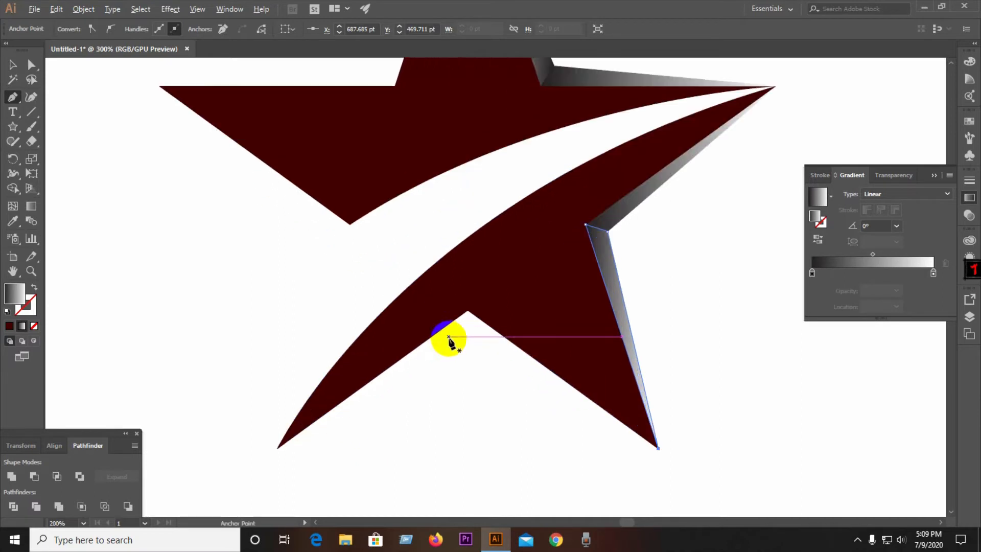
pyautogui.click(465, 310)
pyautogui.click(277, 448)
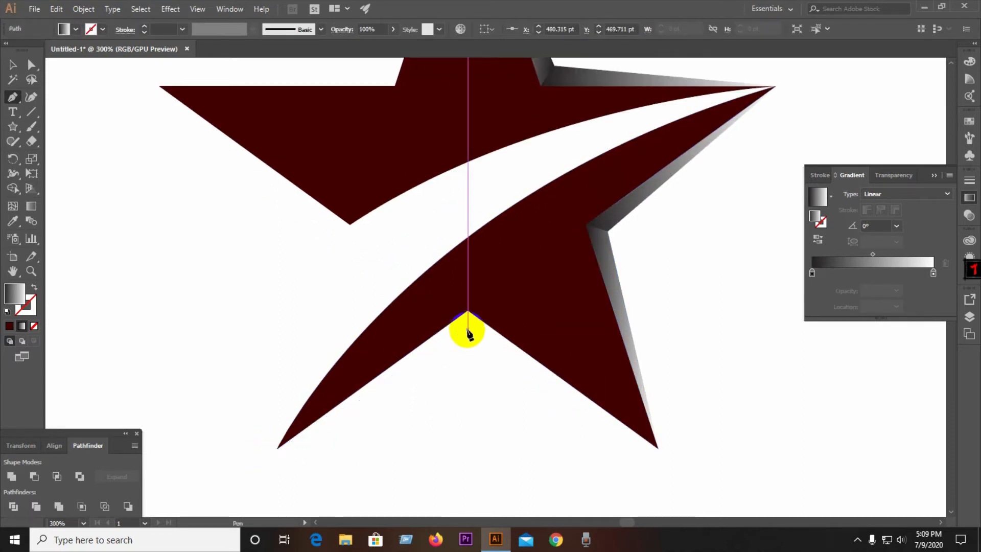
pyautogui.click(467, 330)
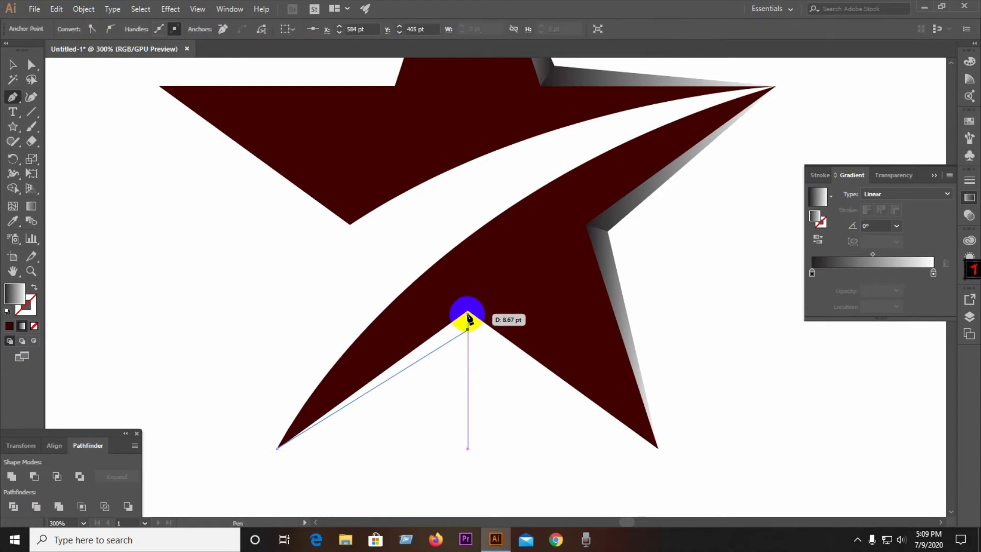
pyautogui.click(278, 448)
# - Draw a matching closed sliver along the inner edge of the lower-right leg and reverse its gradient
pyautogui.click(658, 448)
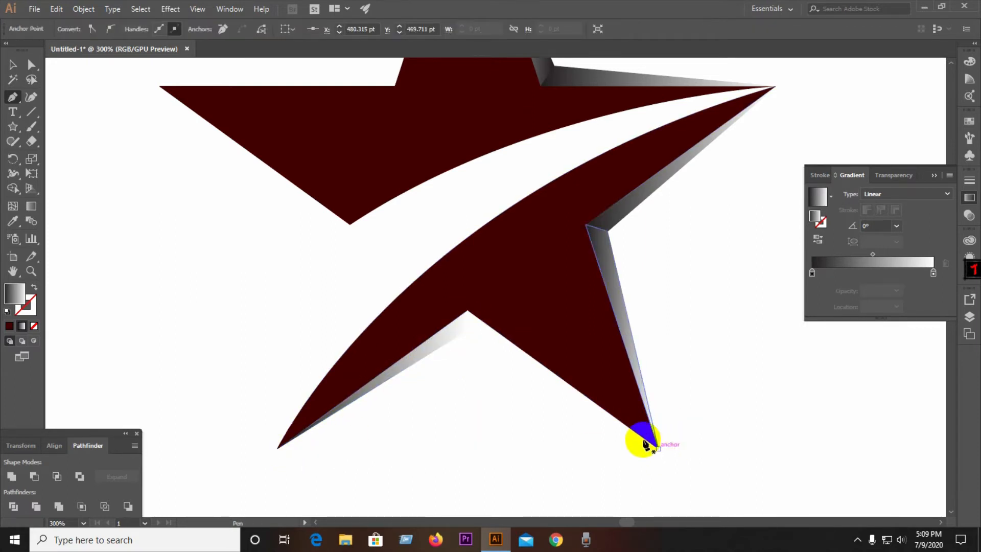
pyautogui.click(468, 329)
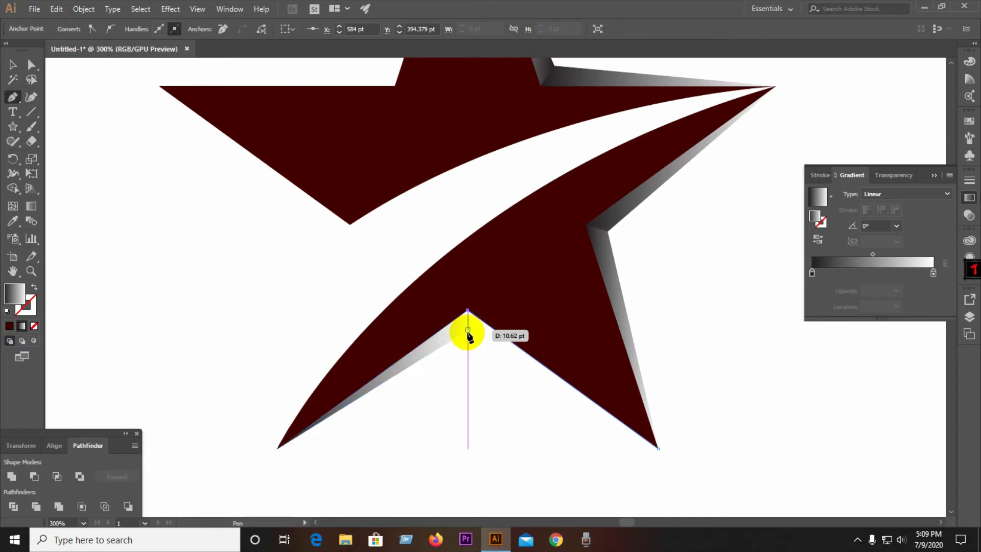
pyautogui.click(657, 448)
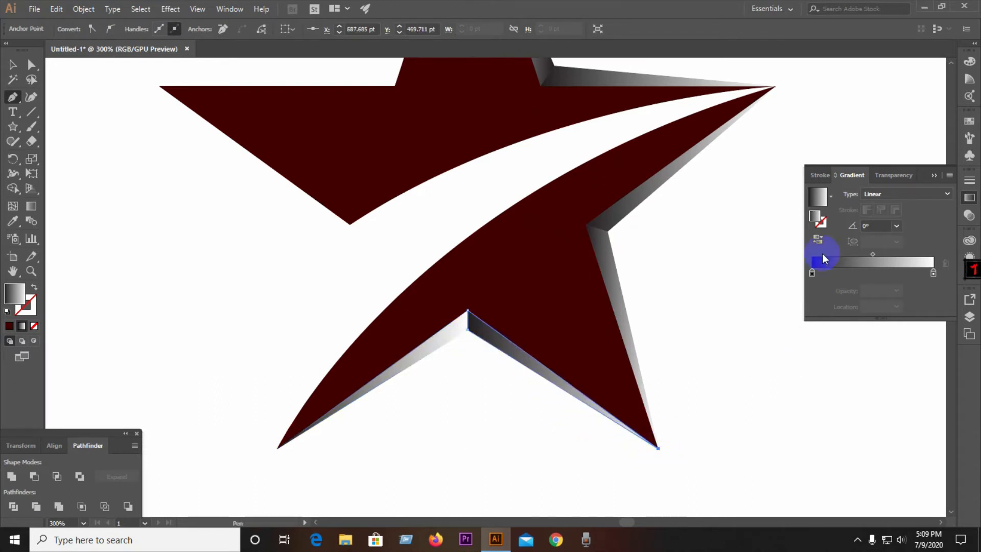
pyautogui.click(818, 240)
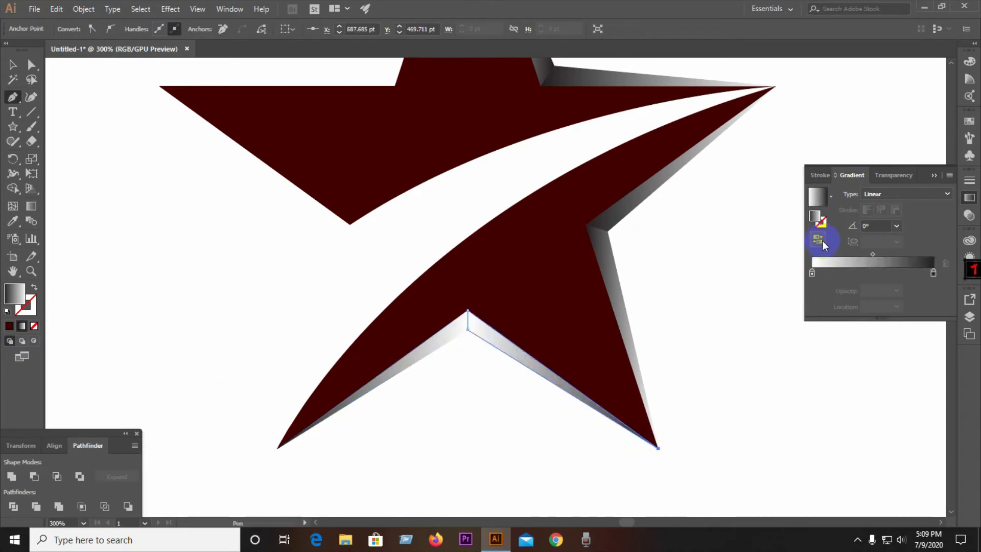
# - Reverse the gradient on the slivers along the lower-right leg's outer edge and the right arm's lower edge
pyautogui.click(606, 262)
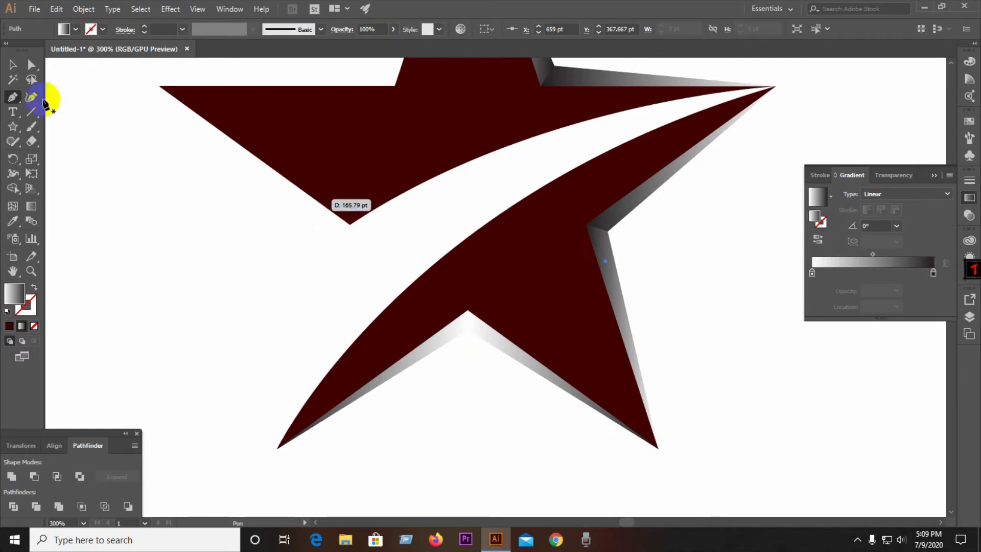
pyautogui.click(623, 281)
pyautogui.click(819, 236)
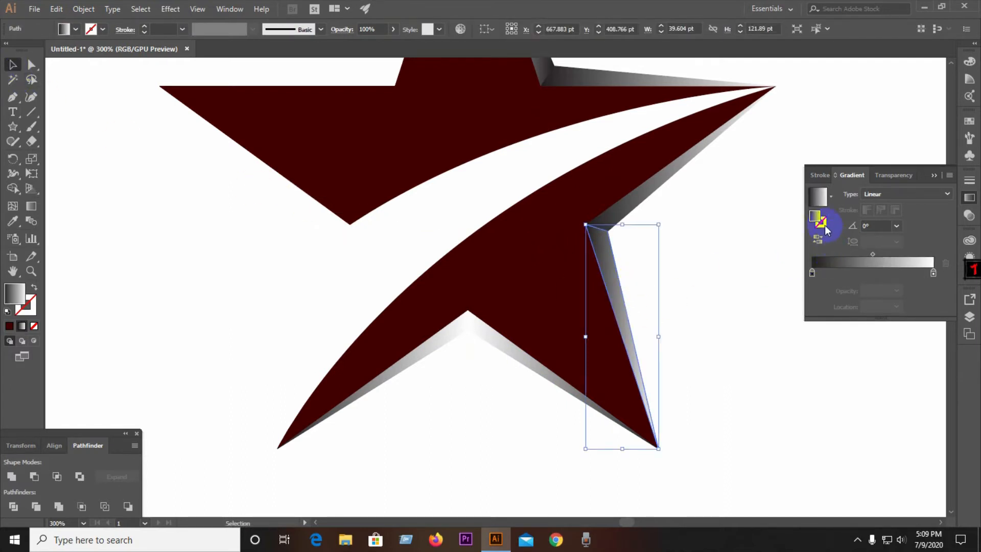
pyautogui.click(817, 240)
pyautogui.click(720, 233)
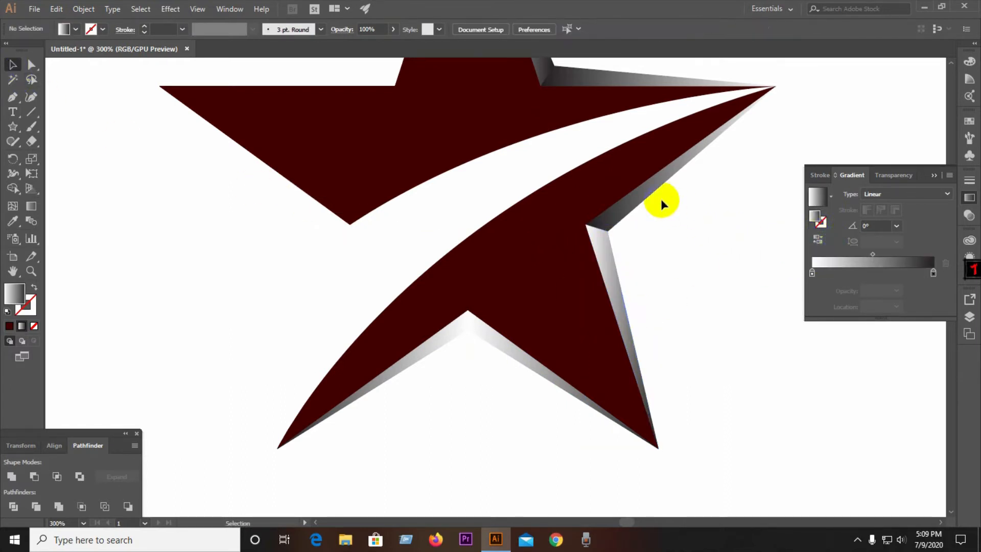
pyautogui.click(661, 198)
pyautogui.click(818, 238)
pyautogui.click(491, 271)
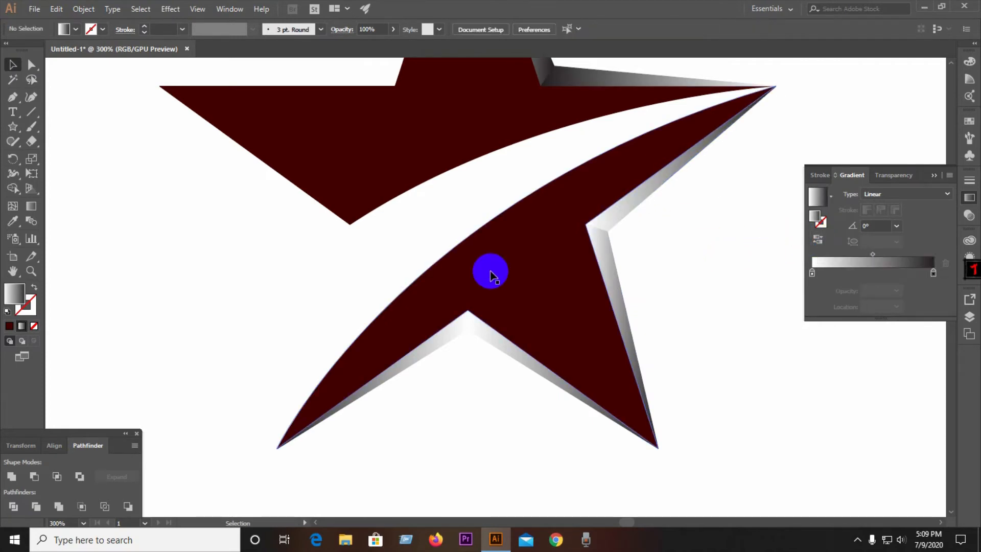
# - Reverse the gradient on the top point's right sliver and on the right arm's upper sliver, and deselect them
pyautogui.hotkey('ctrl', '1')
pyautogui.scroll(4, 486, 153)
pyautogui.click(587, 335)
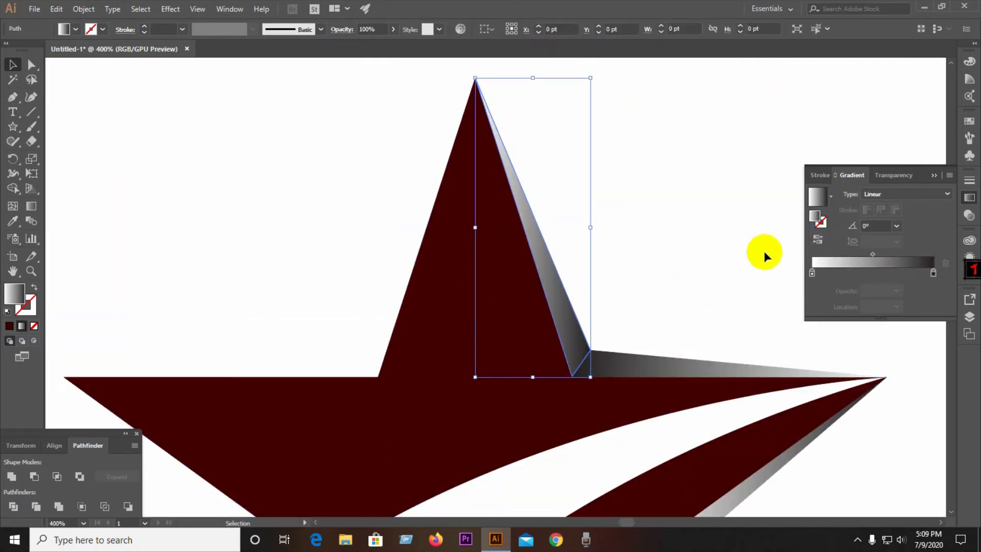
pyautogui.click(817, 240)
pyautogui.click(676, 302)
pyautogui.click(633, 372)
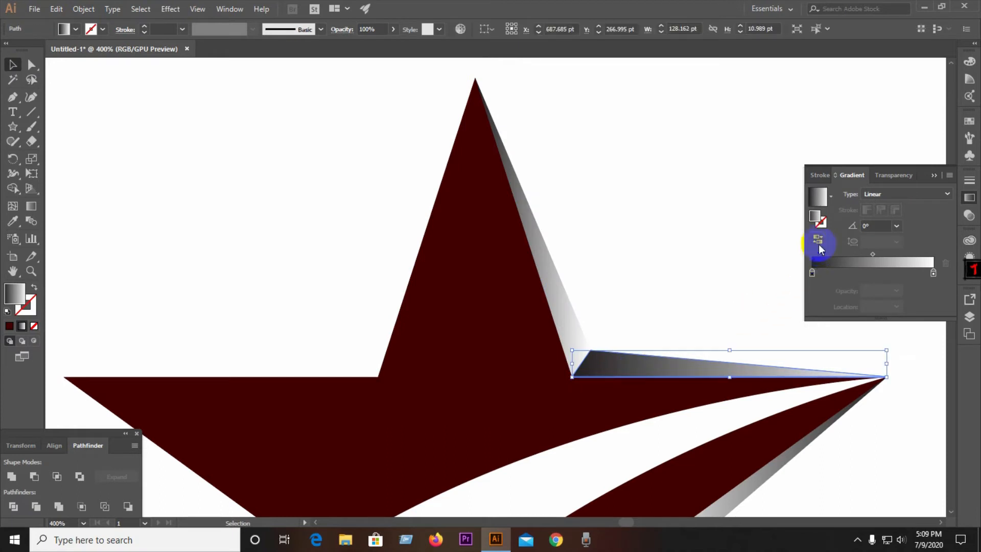
pyautogui.click(818, 240)
pyautogui.click(655, 258)
# - Draw a closed gradient-filled sliver with the Pen tool along the left edge of the star's top point
pyautogui.scroll(-4, 508, 258)
pyautogui.scroll(1, 465, 302)
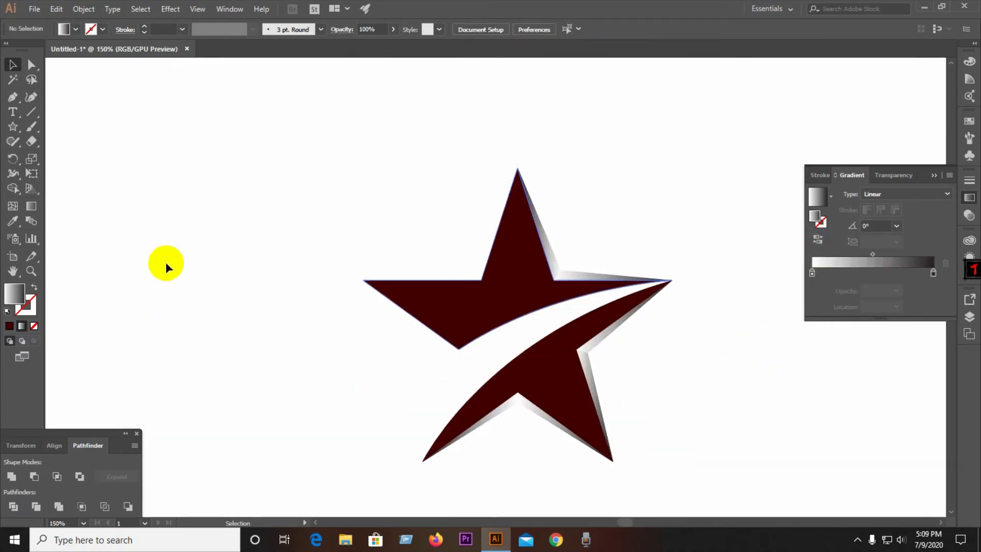
pyautogui.click(518, 169)
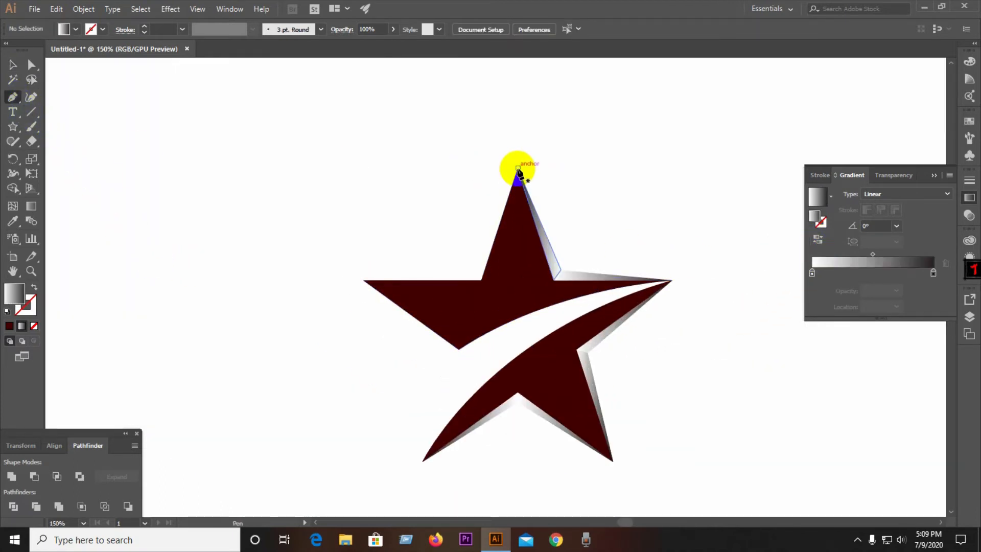
pyautogui.click(476, 271)
pyautogui.click(481, 279)
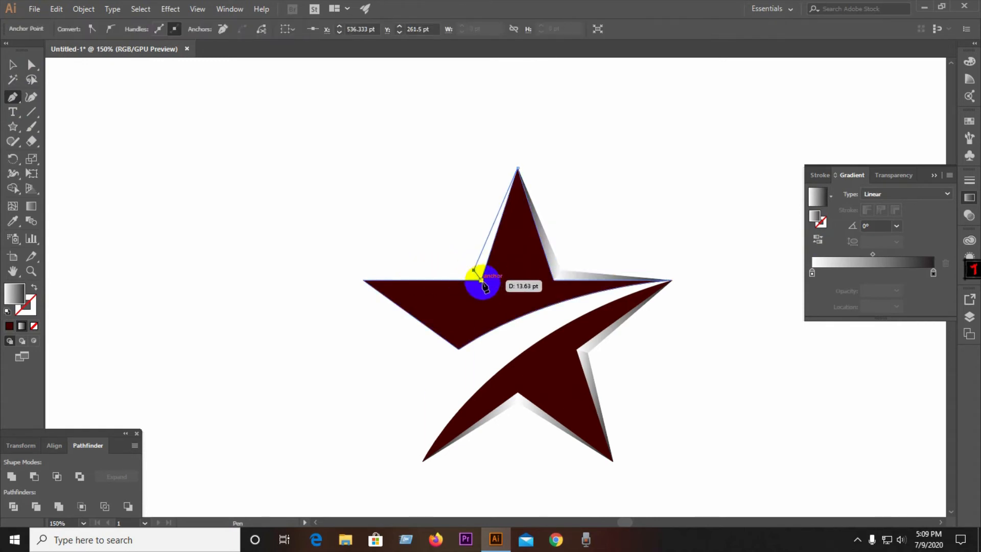
pyautogui.click(517, 169)
# - Draw a closed sliver along the upper edge of the star's left arm, reverse its gradient and deselect it
pyautogui.click(364, 279)
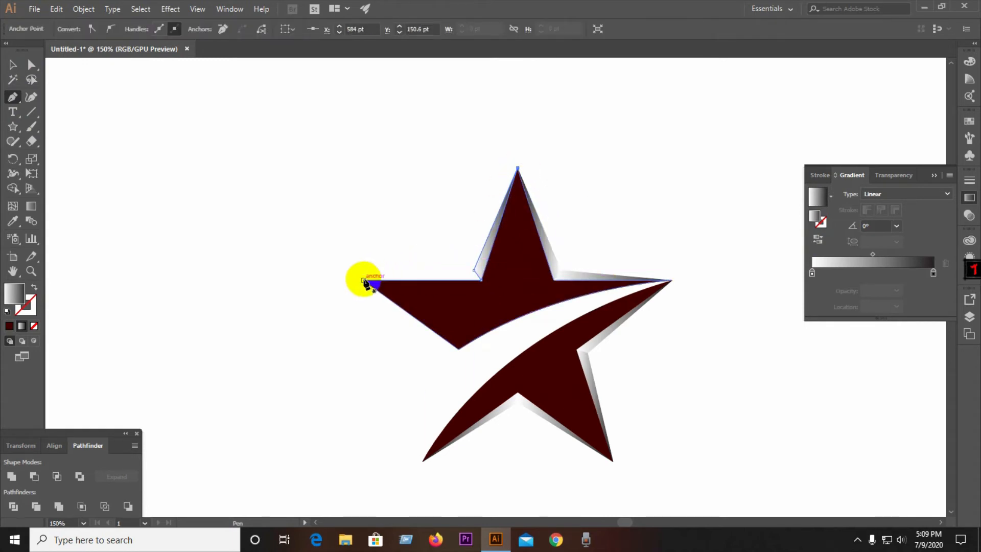
pyautogui.click(482, 280)
pyautogui.click(474, 270)
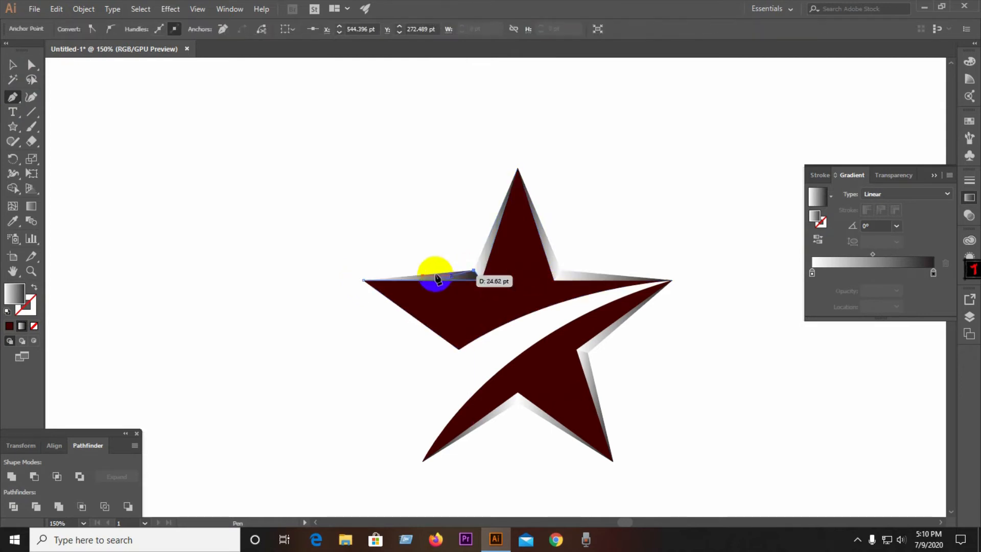
pyautogui.click(364, 280)
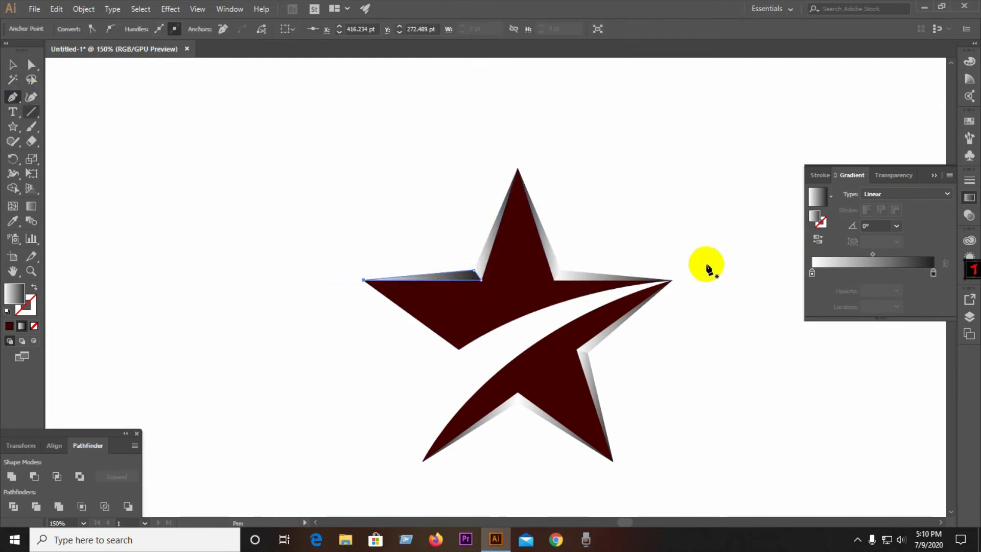
pyautogui.click(818, 241)
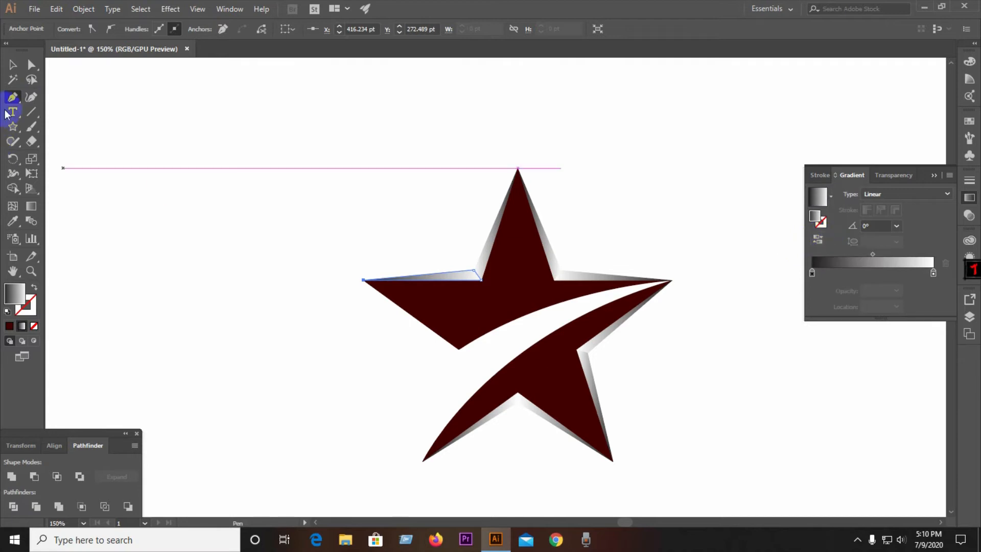
pyautogui.click(275, 212)
# - Select the whole star with all its slivers, move it slightly down and to the right, and deselect it
pyautogui.scroll(-2, 275, 213)
pyautogui.scroll(1, 341, 239)
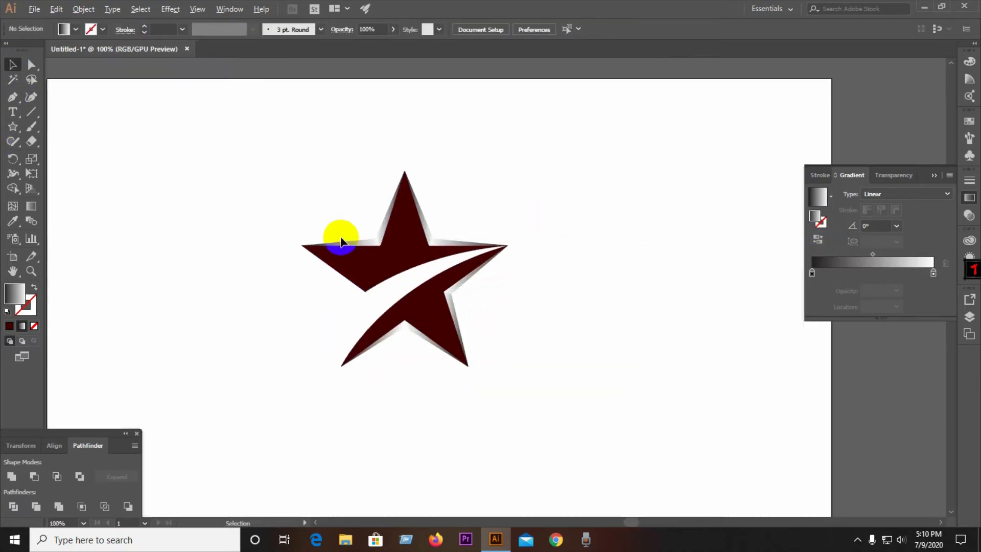
pyautogui.moveTo(185, 167); pyautogui.dragTo(559, 404)
pyautogui.moveTo(431, 298); pyautogui.dragTo(448, 308)
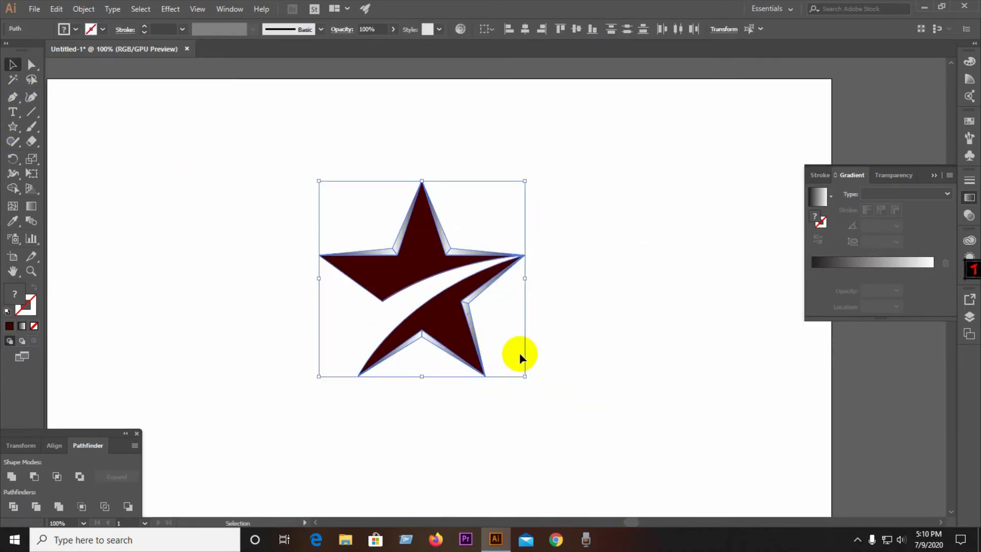
pyautogui.click(641, 339)
# - Try the Gold Dust gradient on the top point's right sliver and replace it with the Blue Sky preset
pyautogui.click(444, 236)
pyautogui.scroll(2, 443, 236)
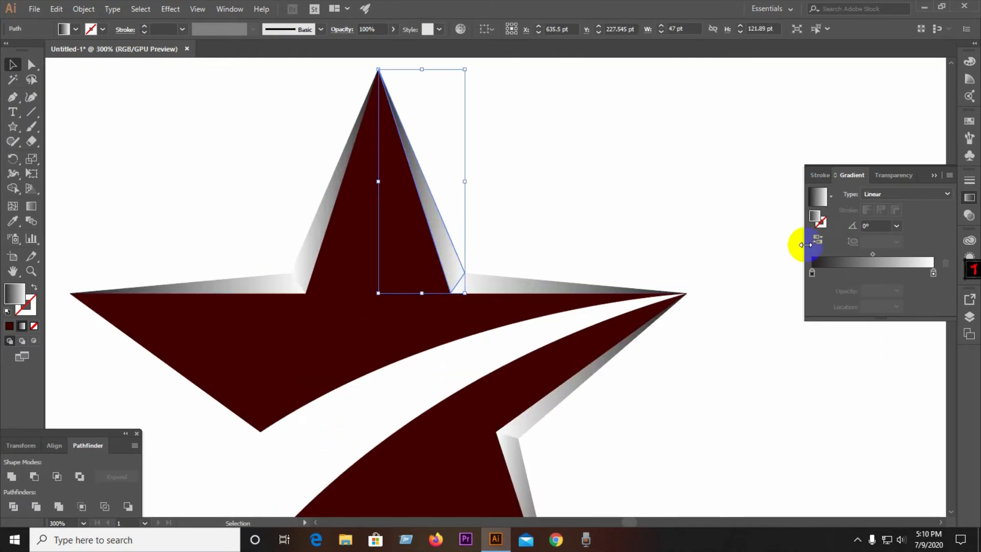
pyautogui.click(831, 198)
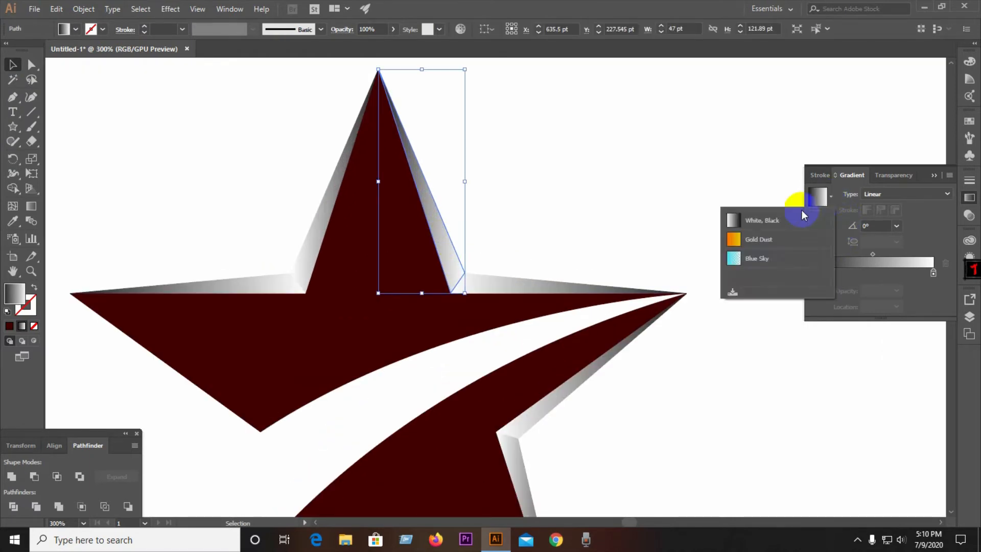
pyautogui.click(752, 239)
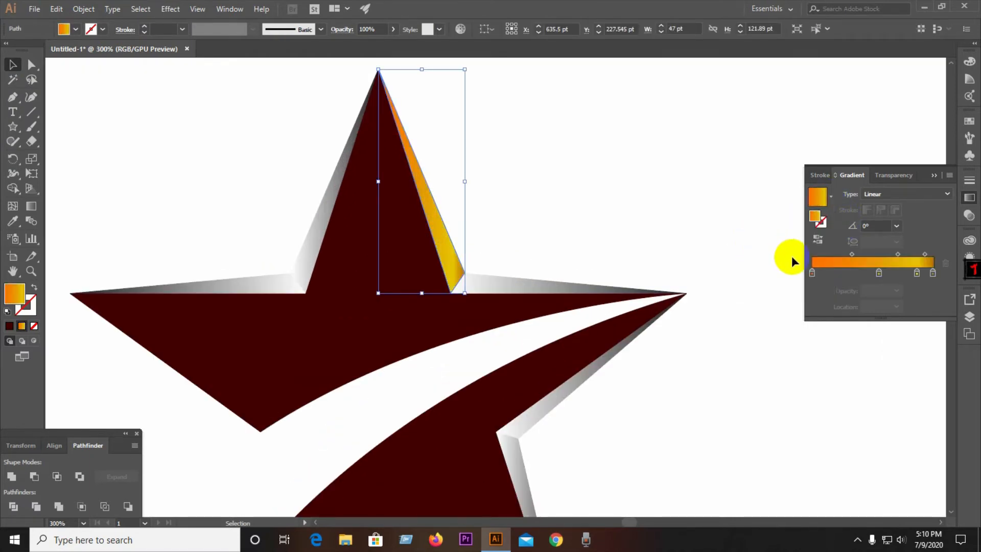
pyautogui.click(830, 199)
pyautogui.click(755, 257)
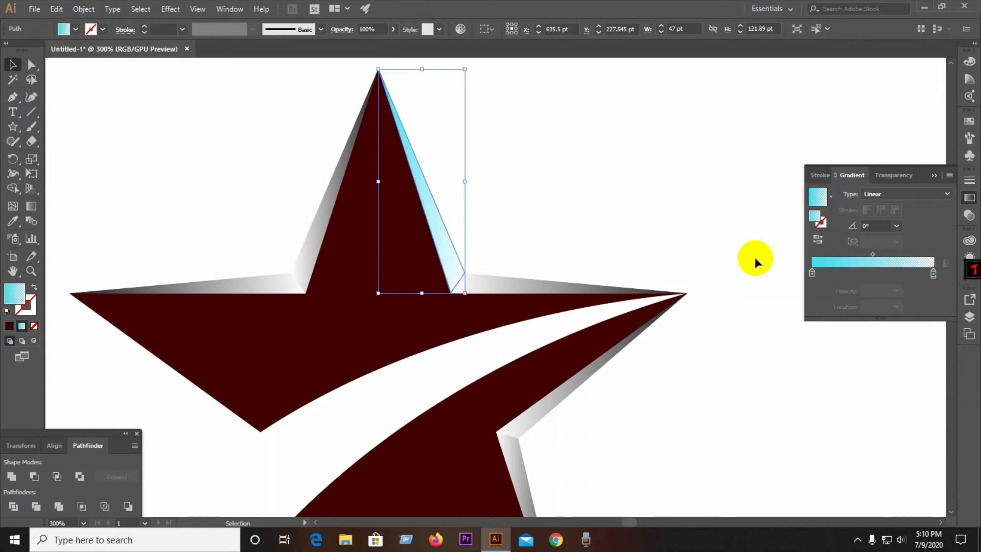
# - Set the sliver's first gradient stop to dark magenta 940046 and its last stop to pink FF557F, and deselect it
pyautogui.doubleClick(812, 273)
pyautogui.moveTo(833, 387); pyautogui.dragTo(892, 394)
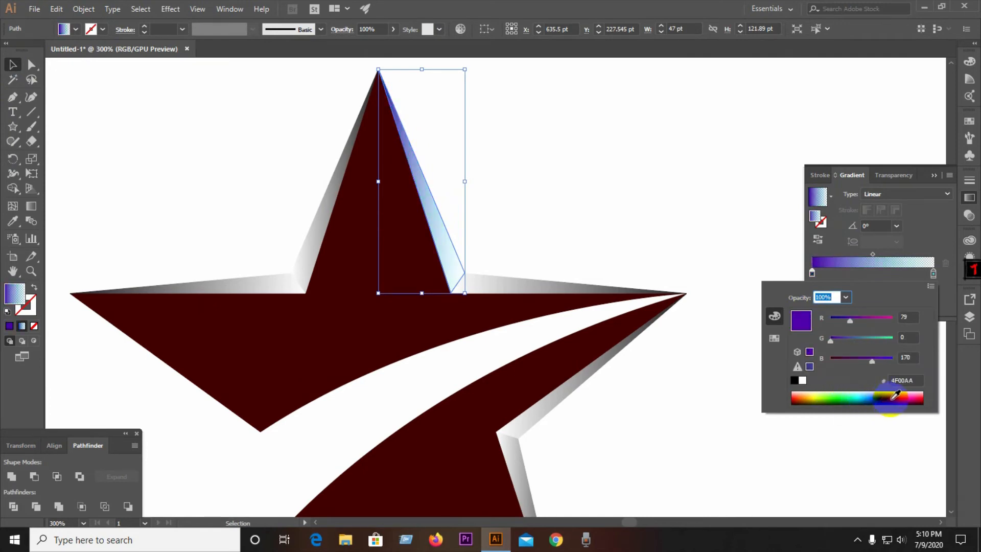
pyautogui.moveTo(890, 392); pyautogui.dragTo(925, 399)
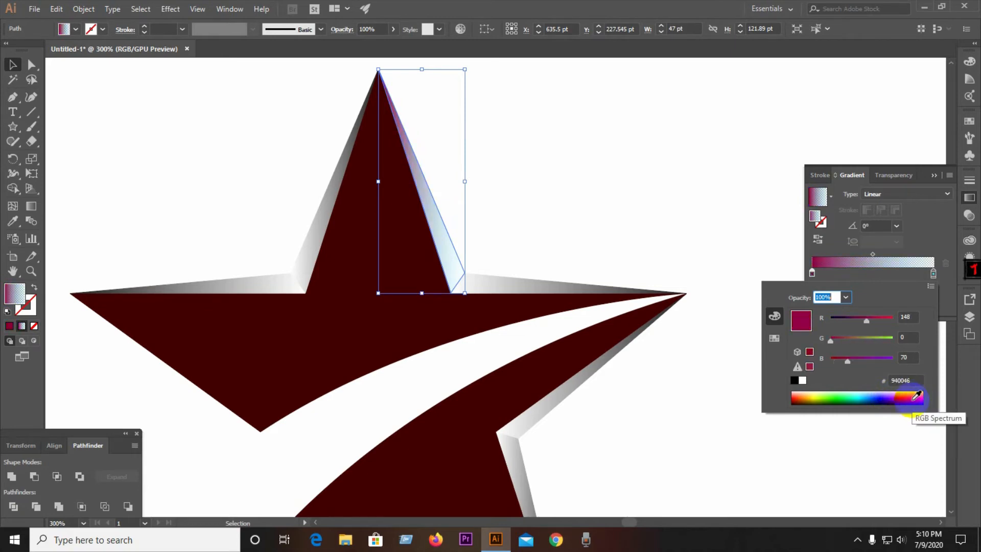
pyautogui.doubleClick(933, 274)
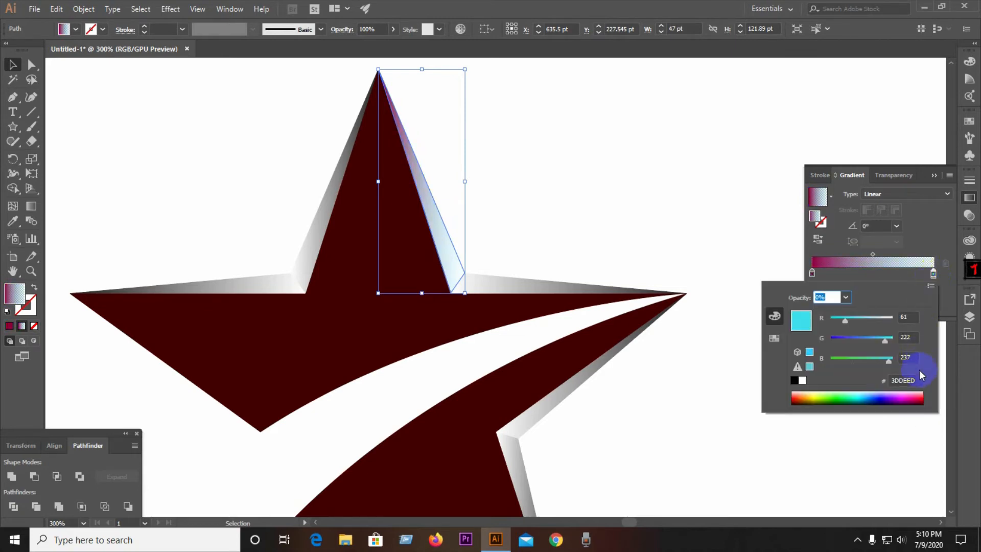
pyautogui.click(918, 394)
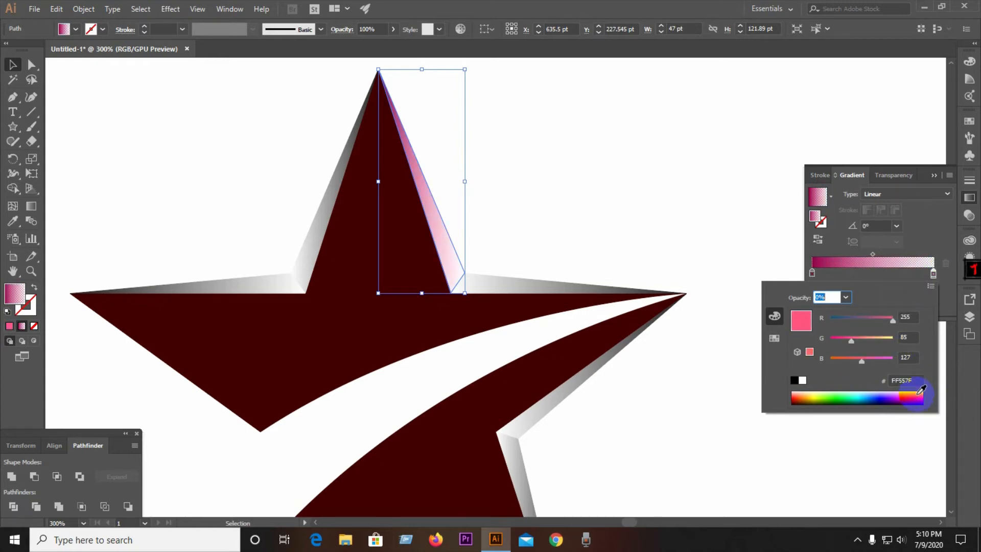
pyautogui.click(17, 67)
pyautogui.click(115, 164)
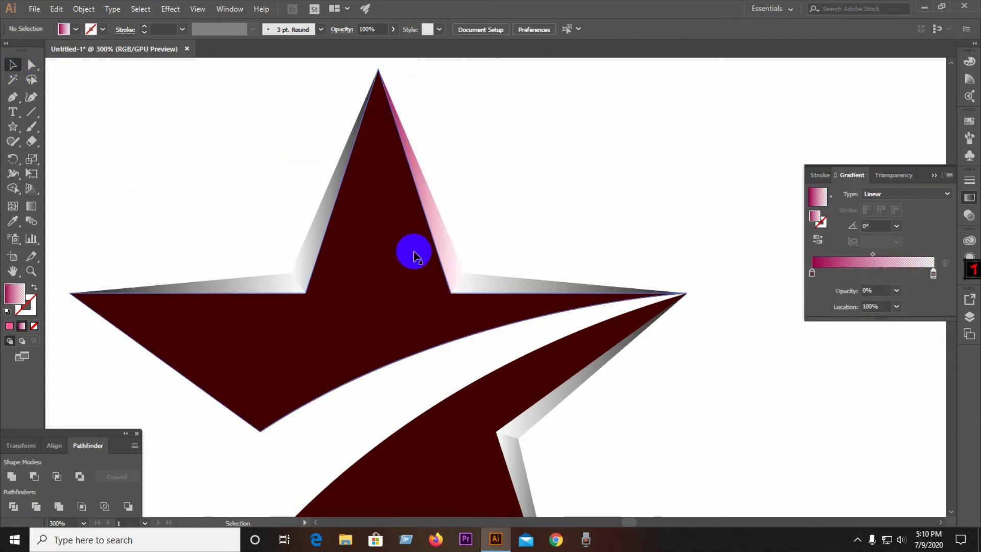
# - Copy the top point's magenta-pink gradient onto the sliver above the star's right arm, reverse it and deselect
pyautogui.click(448, 250)
pyautogui.click(521, 269)
pyautogui.click(498, 284)
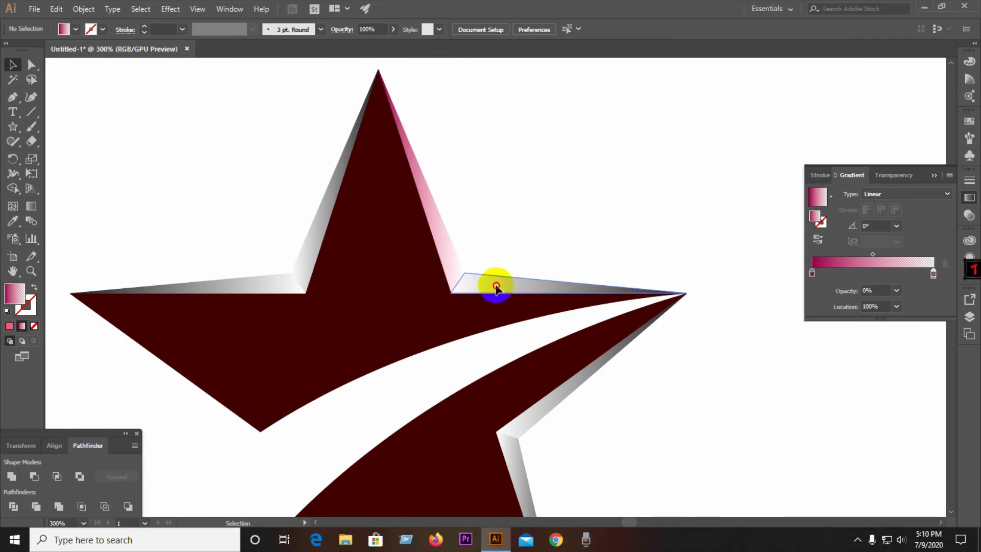
pyautogui.click(13, 221)
pyautogui.click(444, 222)
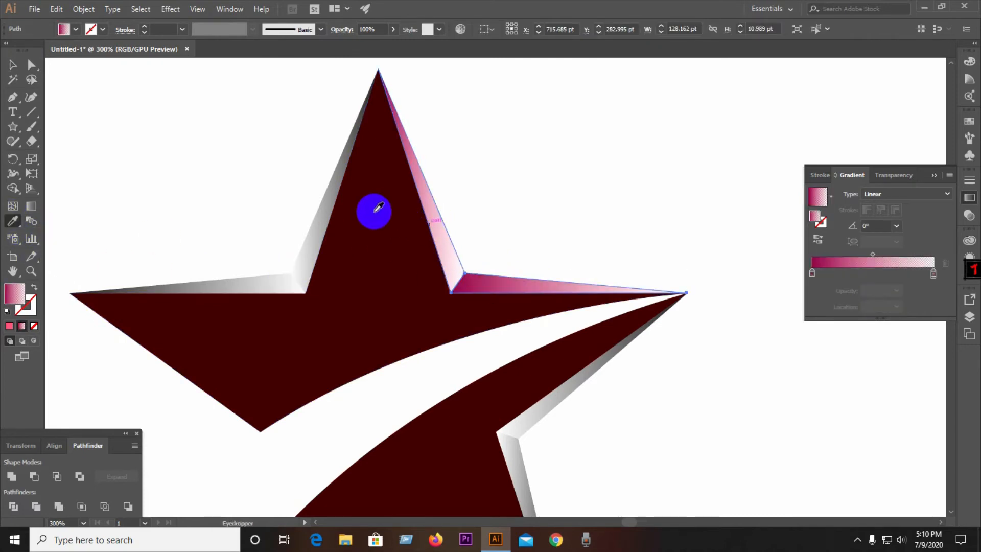
pyautogui.click(817, 240)
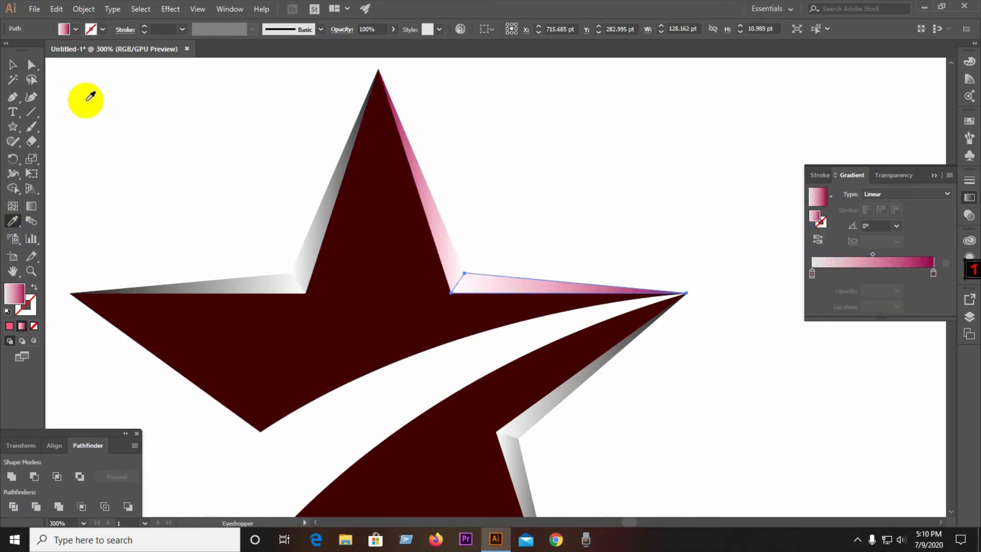
pyautogui.click(12, 64)
pyautogui.click(147, 149)
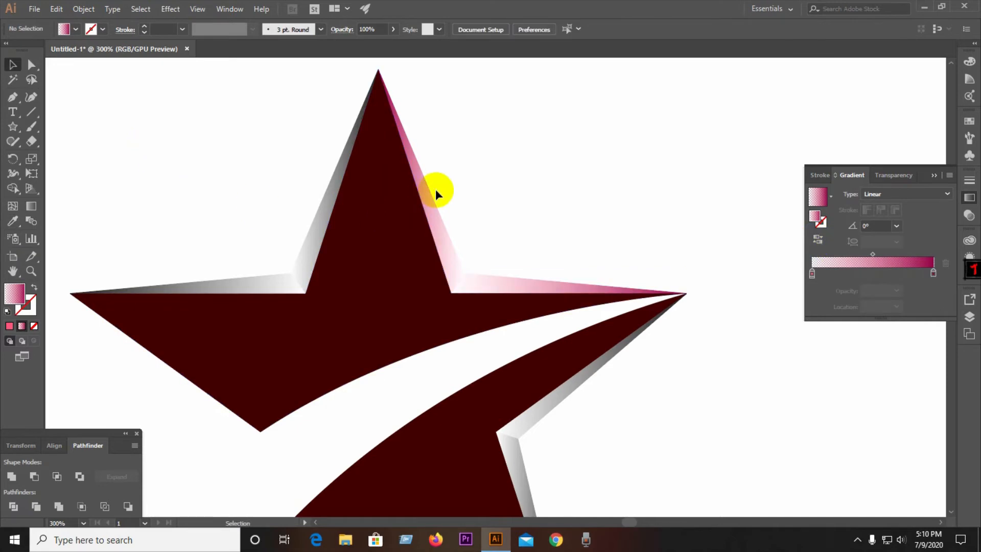
# - Copy the magenta-pink gradient onto the sliver below the star's right arm and reverse it
pyautogui.scroll(-2, 471, 197)
pyautogui.click(515, 302)
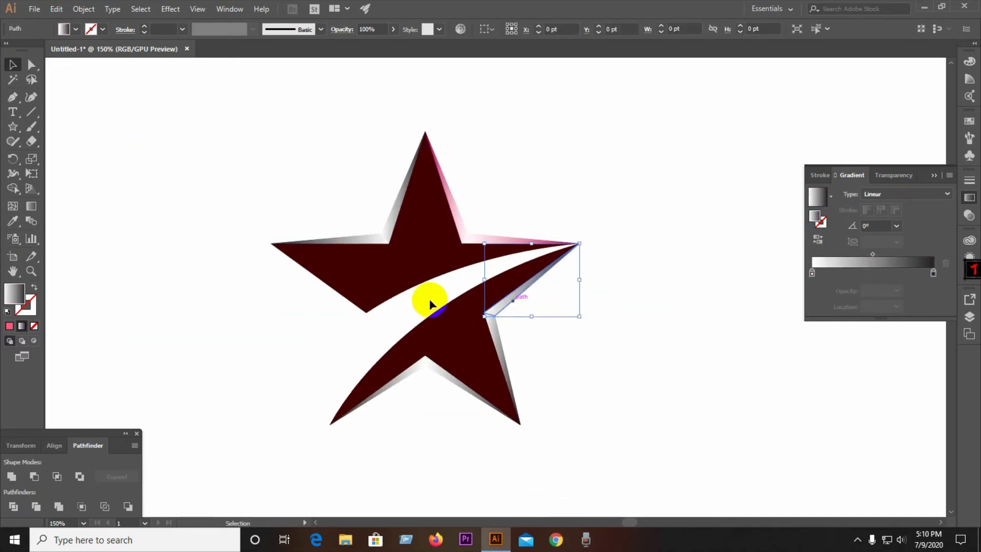
pyautogui.click(12, 221)
pyautogui.click(458, 208)
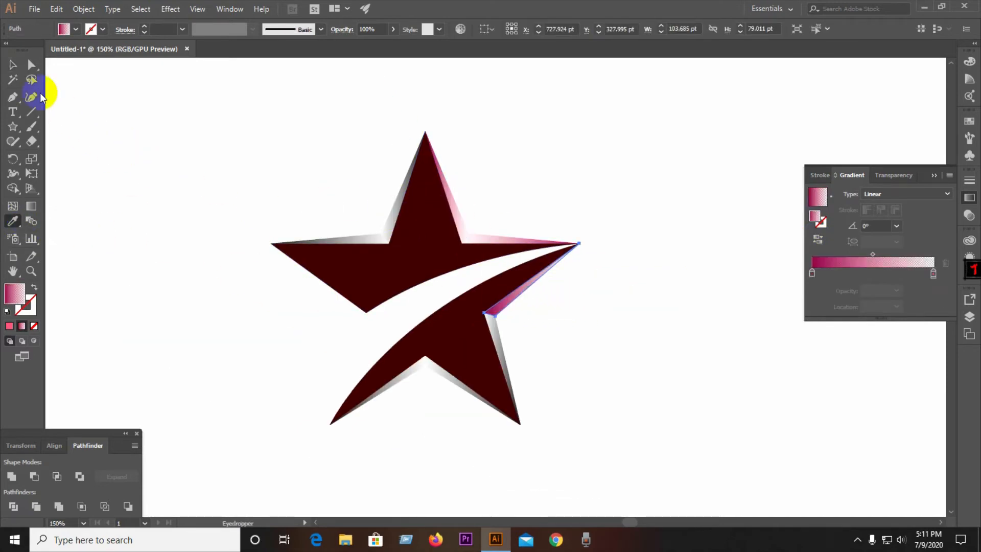
pyautogui.click(12, 65)
pyautogui.click(818, 239)
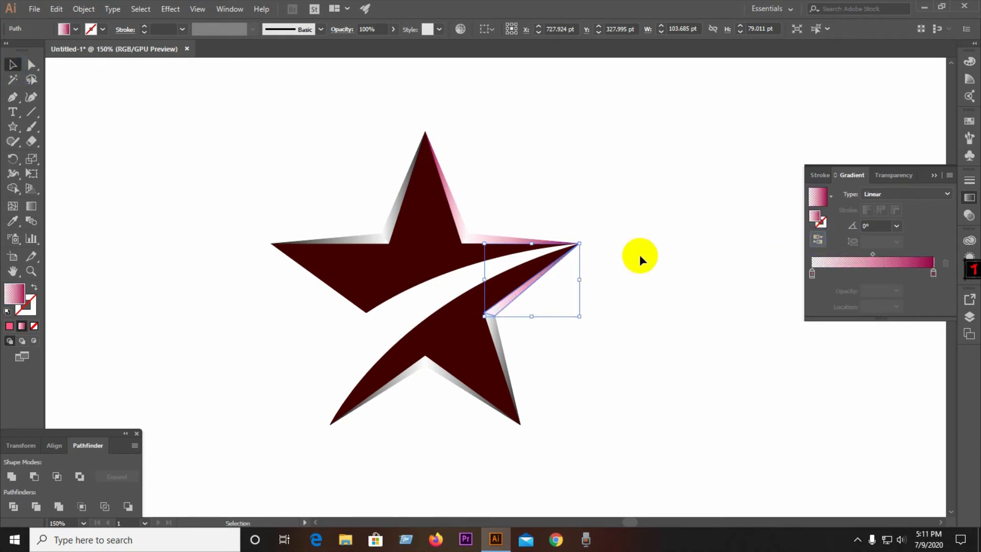
# - Copy the magenta-pink gradient onto the outer sliver of the star's lower-right leg and reverse it
pyautogui.click(495, 334)
pyautogui.click(13, 222)
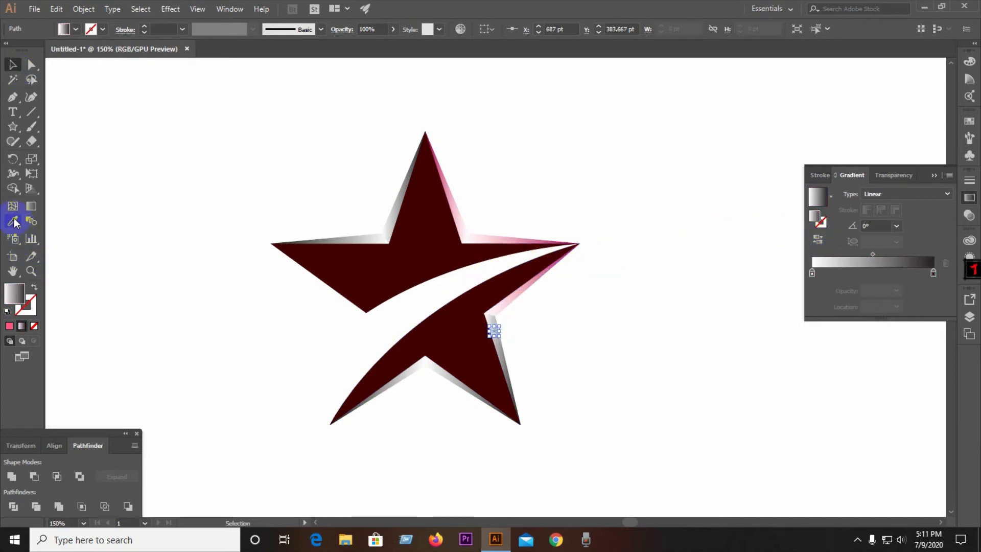
pyautogui.click(271, 296)
pyautogui.click(501, 338)
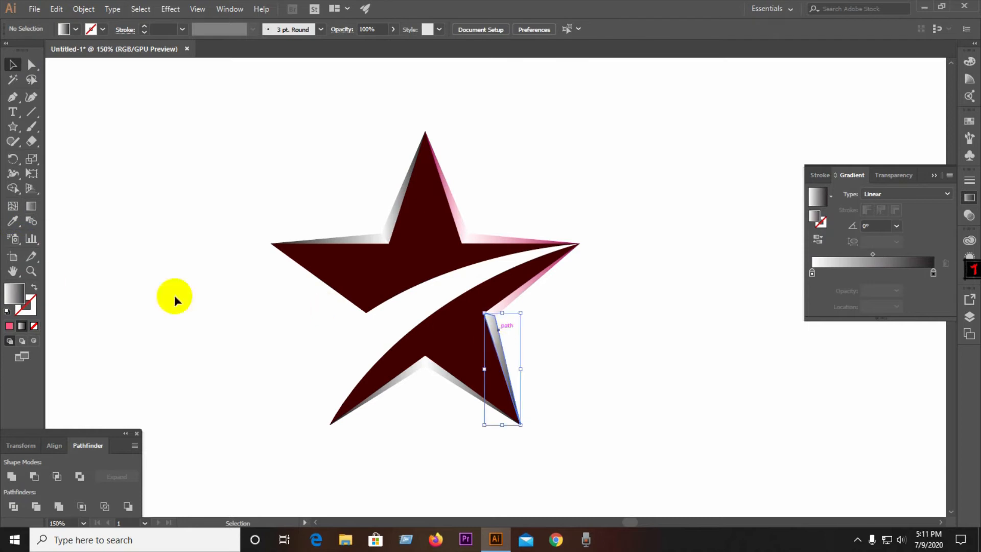
pyautogui.click(12, 221)
pyautogui.click(449, 208)
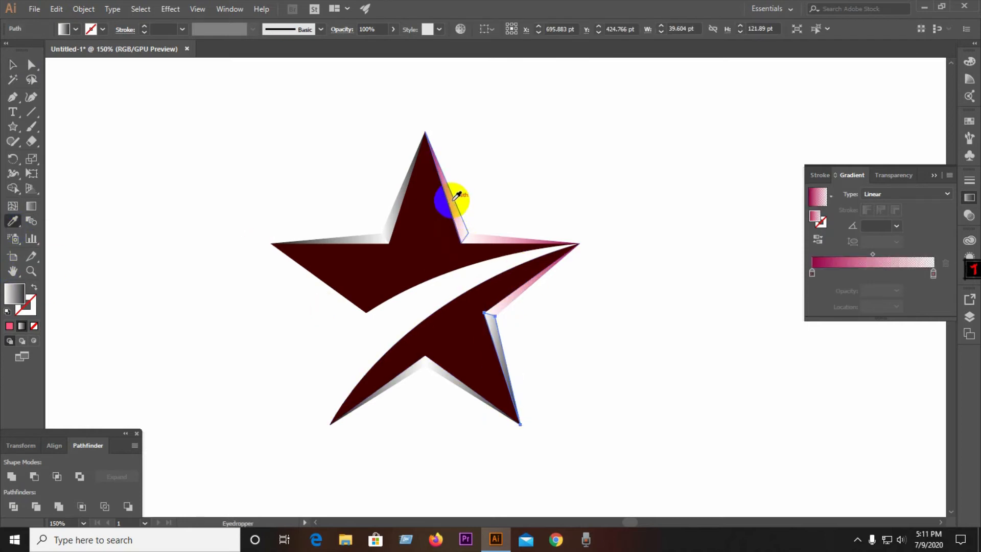
pyautogui.click(817, 240)
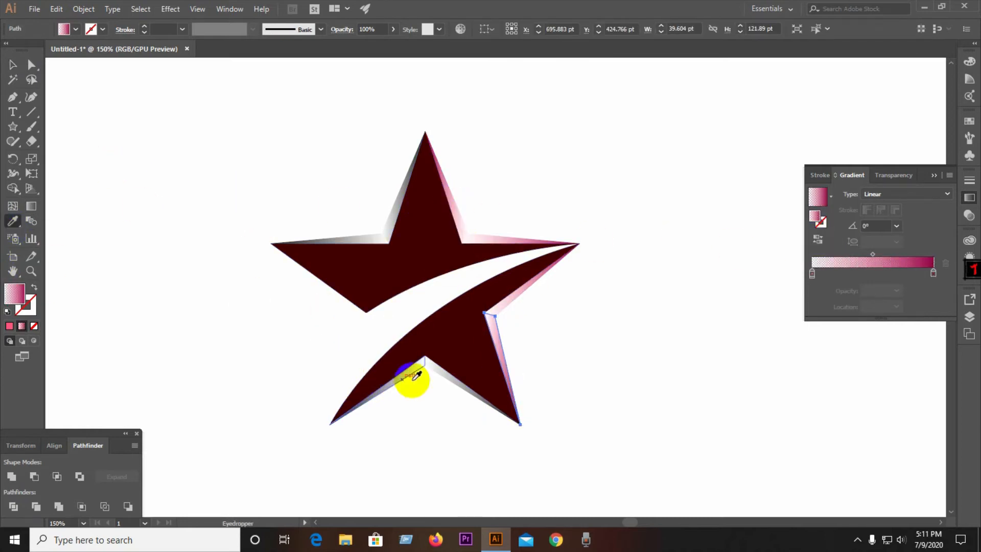
# - Copy the magenta-pink gradient onto the inner sliver of the lower-right leg, reverse it and deselect
pyautogui.click(432, 365)
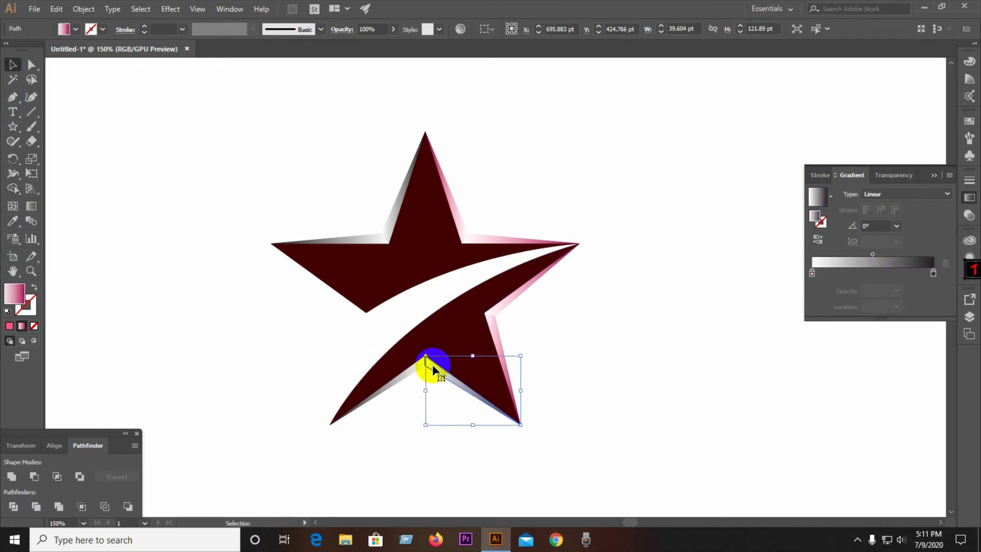
pyautogui.click(22, 223)
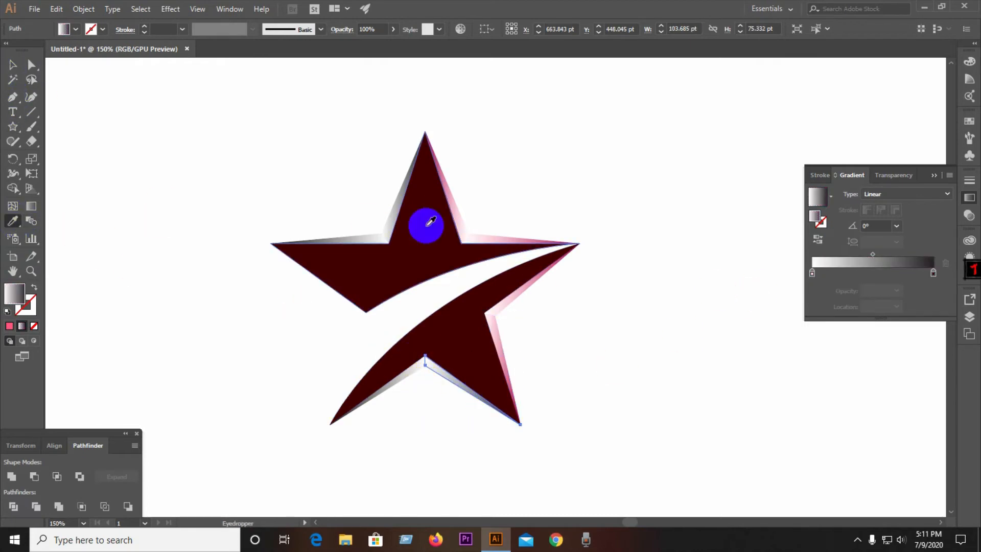
pyautogui.click(460, 203)
pyautogui.click(12, 66)
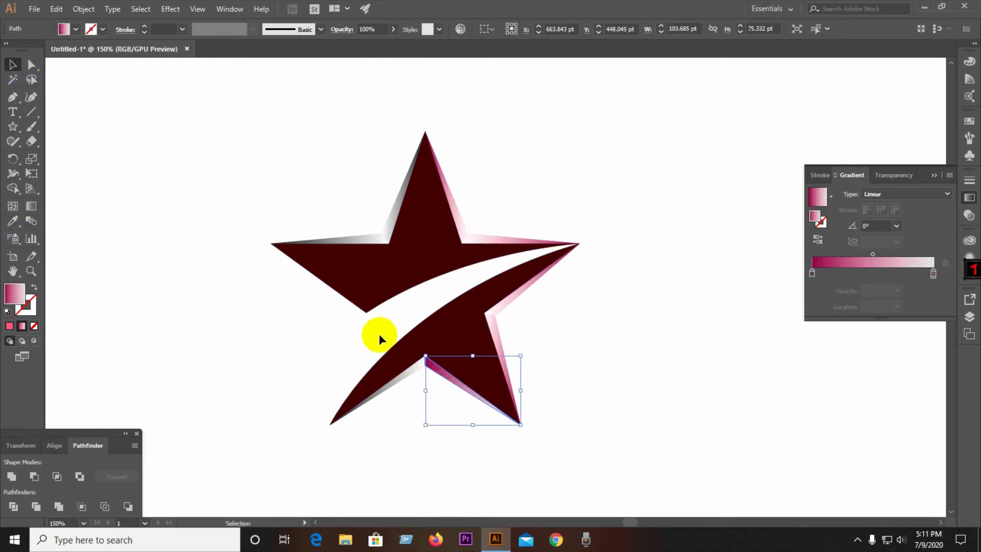
pyautogui.click(410, 387)
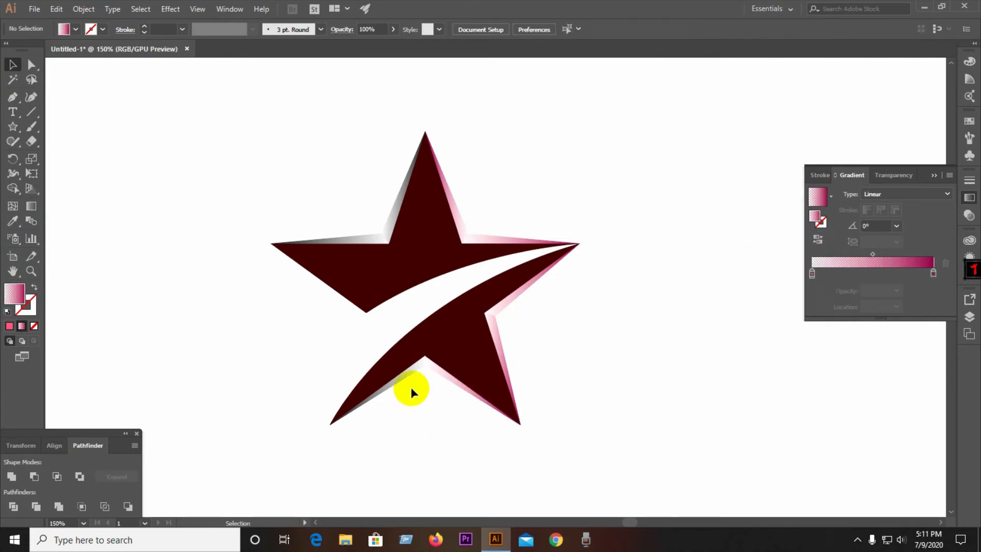
# - Apply the magenta-pink gradient to the inner sliver of the lower-left leg, with its dark end at the leg's tip, and deselect
pyautogui.click(380, 378)
pyautogui.click(13, 221)
pyautogui.click(448, 187)
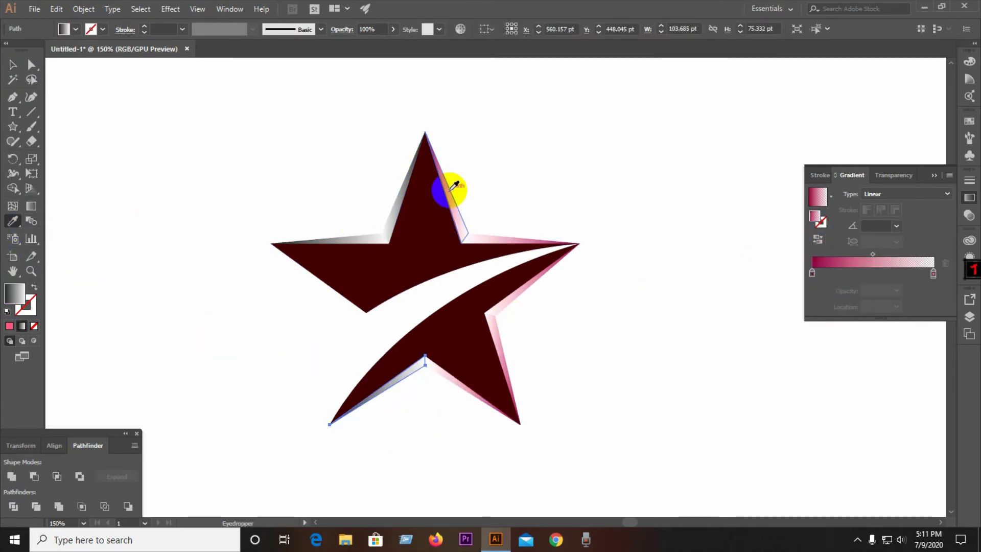
pyautogui.click(13, 65)
pyautogui.click(818, 240)
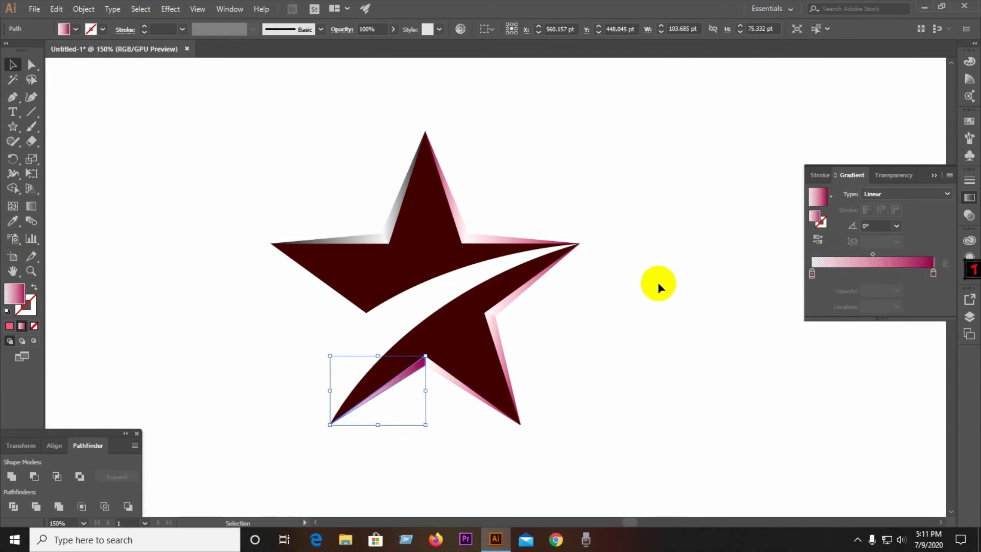
pyautogui.click(658, 283)
pyautogui.click(420, 367)
pyautogui.click(818, 239)
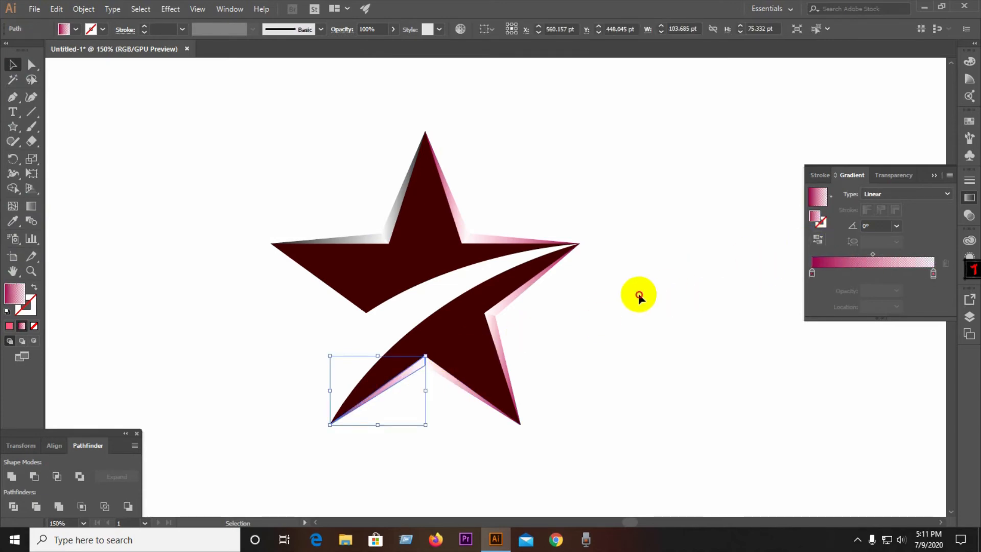
pyautogui.click(637, 293)
# - Copy the magenta-pink gradient onto the sliver above the star's left arm and deselect it
pyautogui.click(336, 244)
pyautogui.click(13, 221)
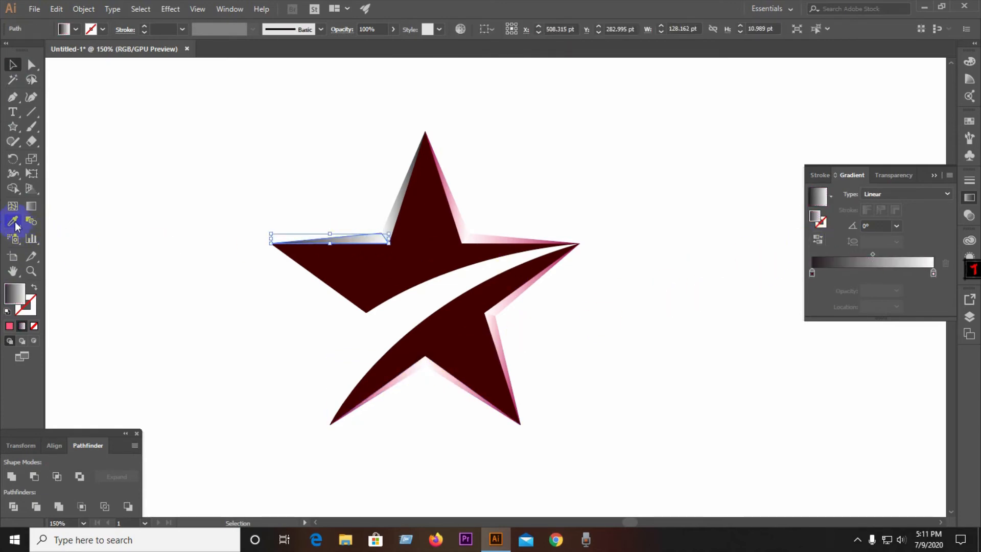
pyautogui.click(449, 218)
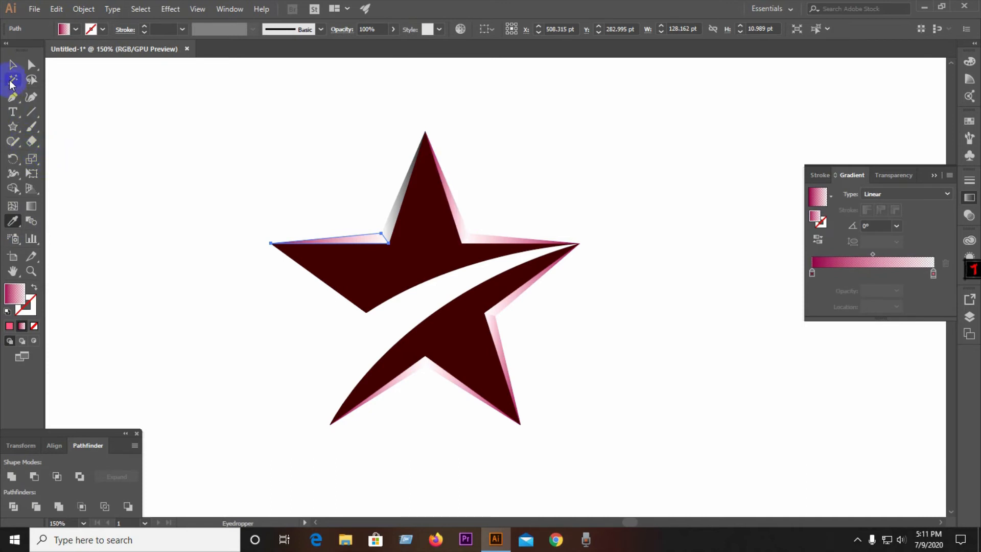
pyautogui.click(13, 66)
pyautogui.click(184, 167)
# - Recolour the top point's left sliver with the gradient of the sliver above the right arm, and deselect it
pyautogui.click(391, 217)
pyautogui.click(14, 221)
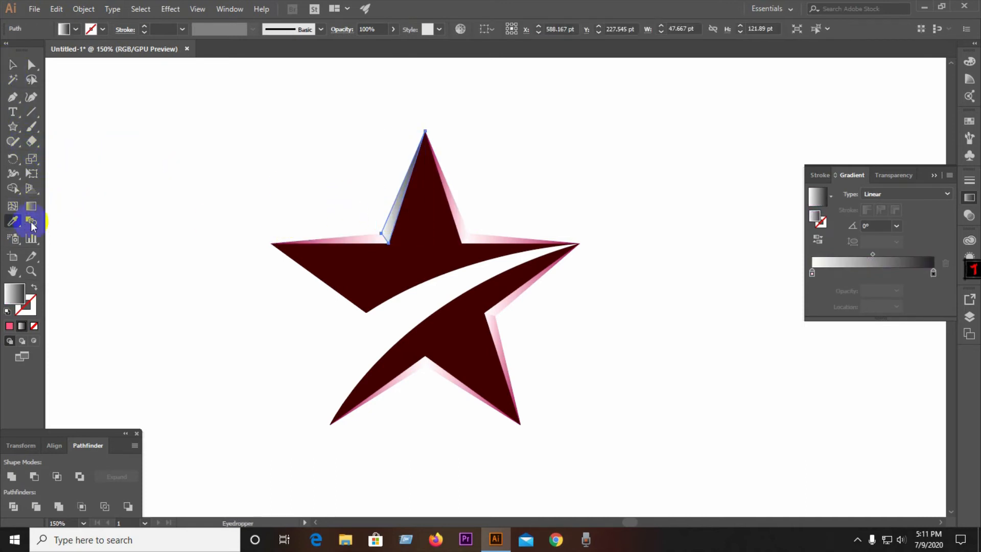
pyautogui.click(472, 239)
pyautogui.click(13, 65)
pyautogui.click(158, 138)
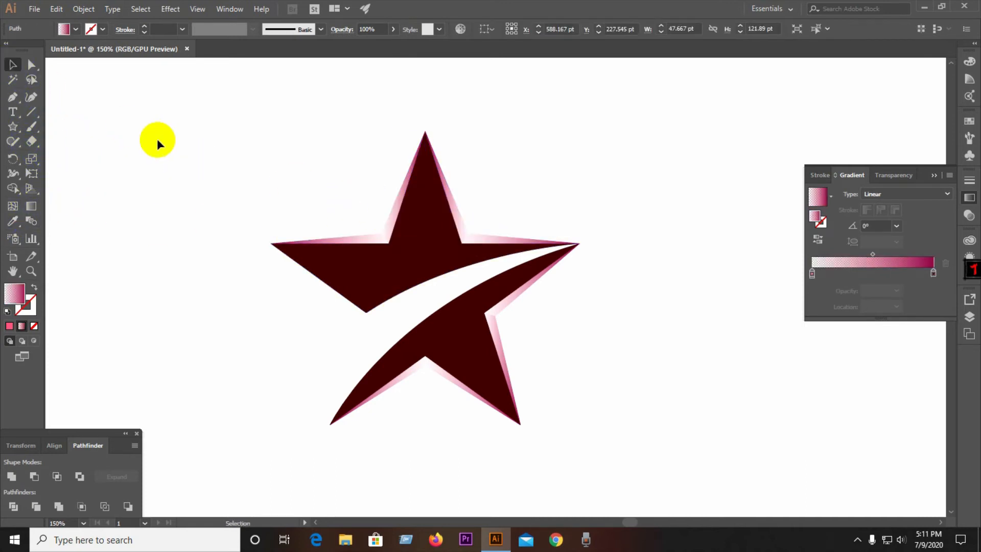
# - Fill the star's upper maroon part with the magenta-pink linear gradient and deselect it
pyautogui.scroll(-2, 504, 227)
pyautogui.scroll(2, 482, 253)
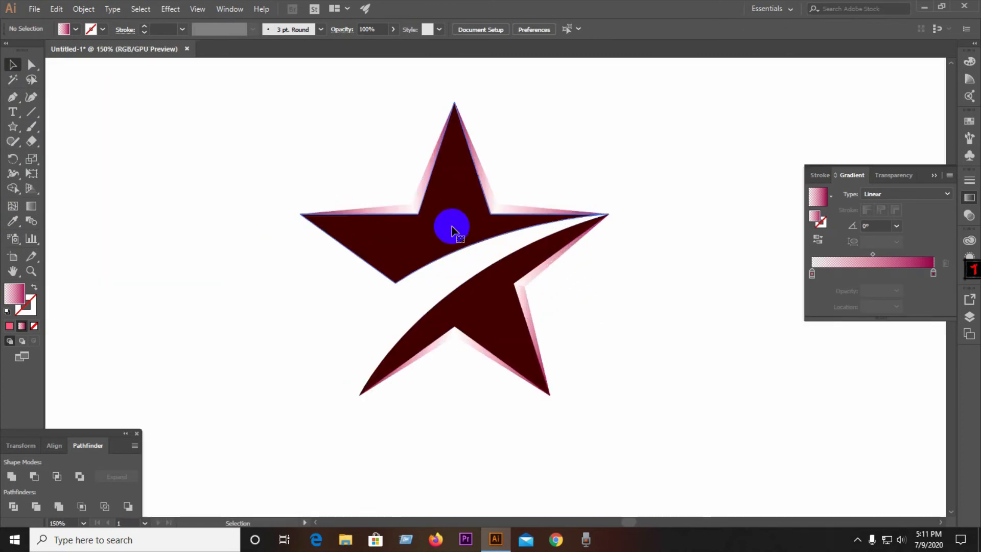
pyautogui.click(452, 230)
pyautogui.click(21, 304)
pyautogui.click(22, 326)
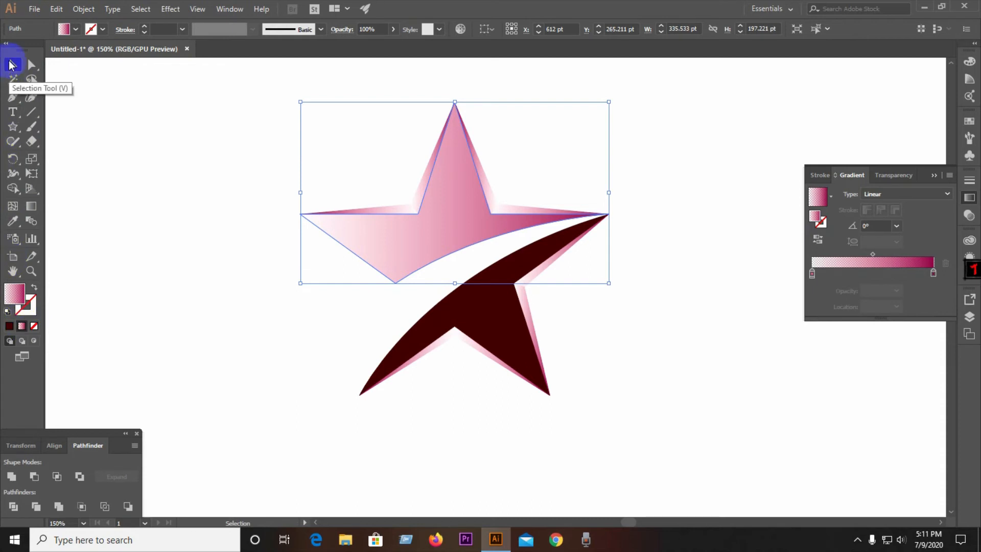
pyautogui.click(127, 167)
# - Copy the upper part's magenta-pink gradient onto the star's lower maroon part and deselect it
pyautogui.scroll(-2, 346, 265)
pyautogui.scroll(1, 377, 284)
pyautogui.click(375, 297)
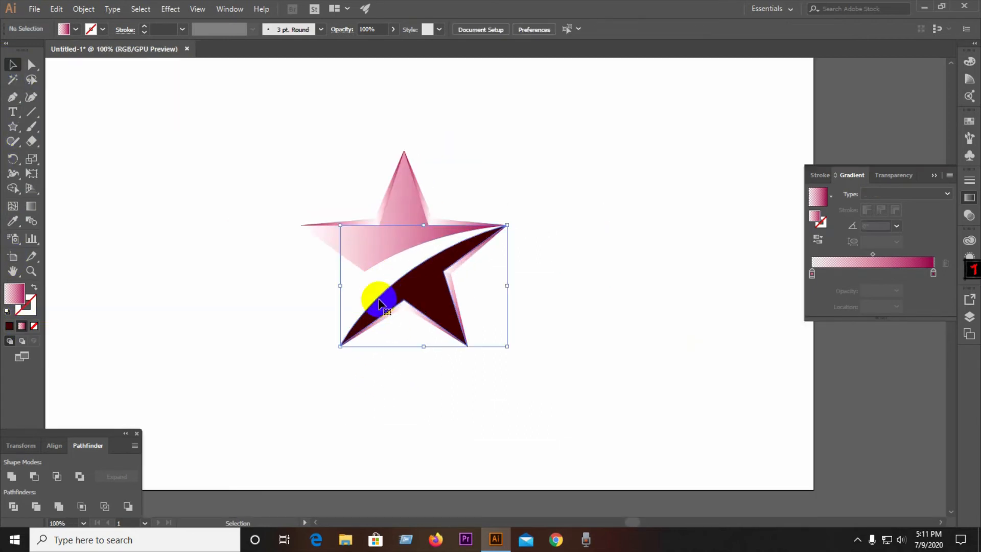
pyautogui.click(12, 220)
pyautogui.click(340, 228)
pyautogui.press('v')
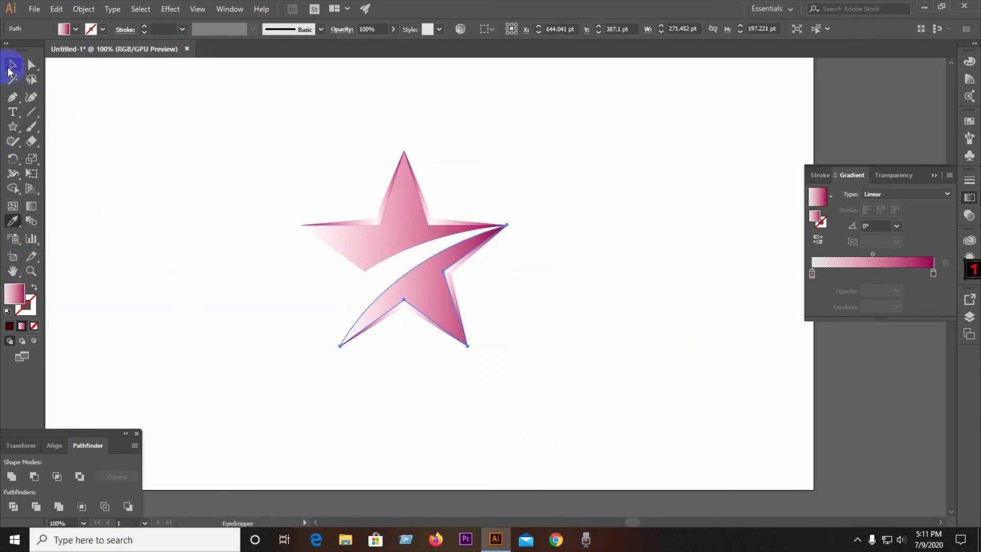
pyautogui.click(156, 146)
# - Group all the star's pieces and move the group off the artboard to its right
pyautogui.scroll(-1, 156, 145)
pyautogui.scroll(2, 208, 176)
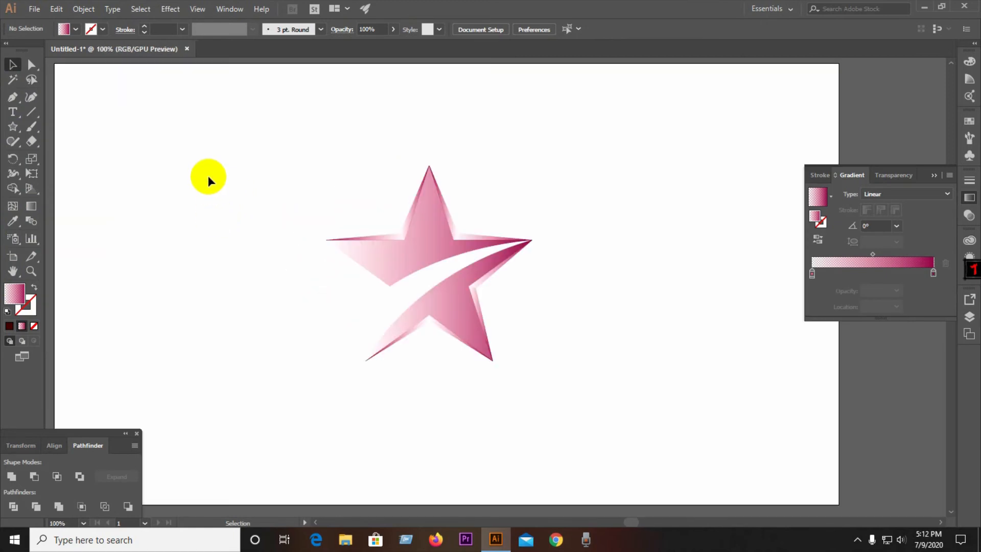
pyautogui.moveTo(198, 153); pyautogui.dragTo(541, 366)
pyautogui.rightClick(469, 297)
pyautogui.click(494, 149)
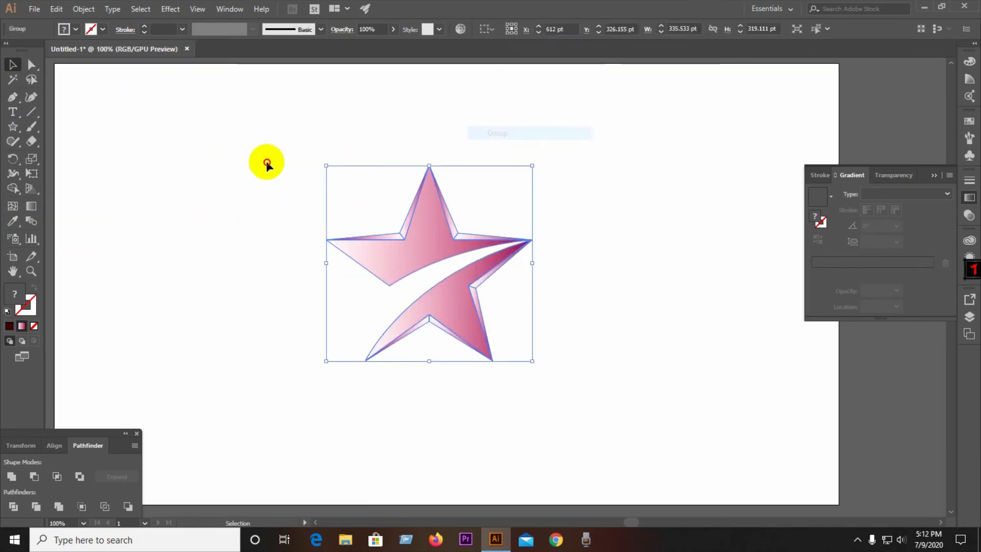
pyautogui.click(268, 161)
pyautogui.scroll(-1, 268, 161)
pyautogui.moveTo(419, 268); pyautogui.dragTo(838, 331)
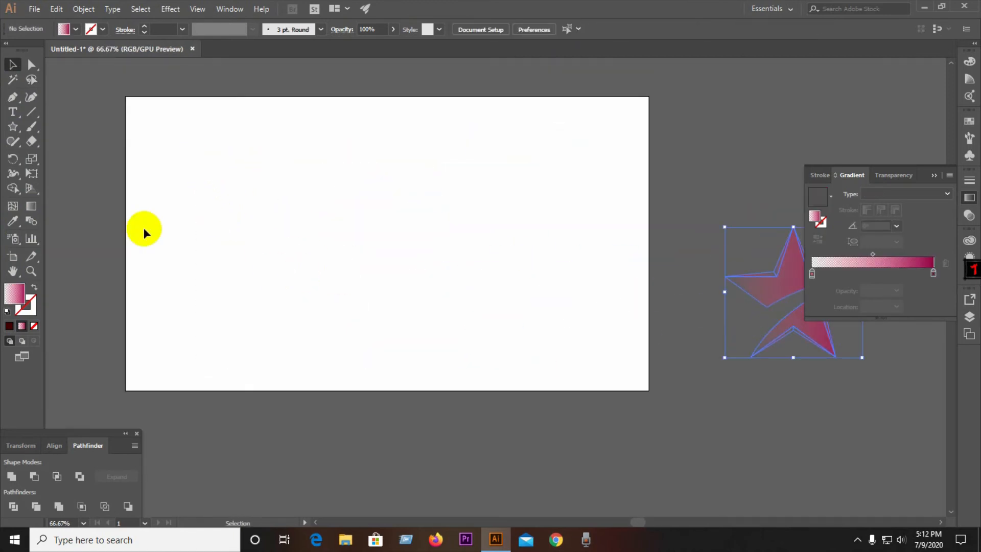
# - Draw a 1280 by 720 pt rectangle covering the whole artboard
pyautogui.moveTo(14, 134); pyautogui.dragTo(53, 127)
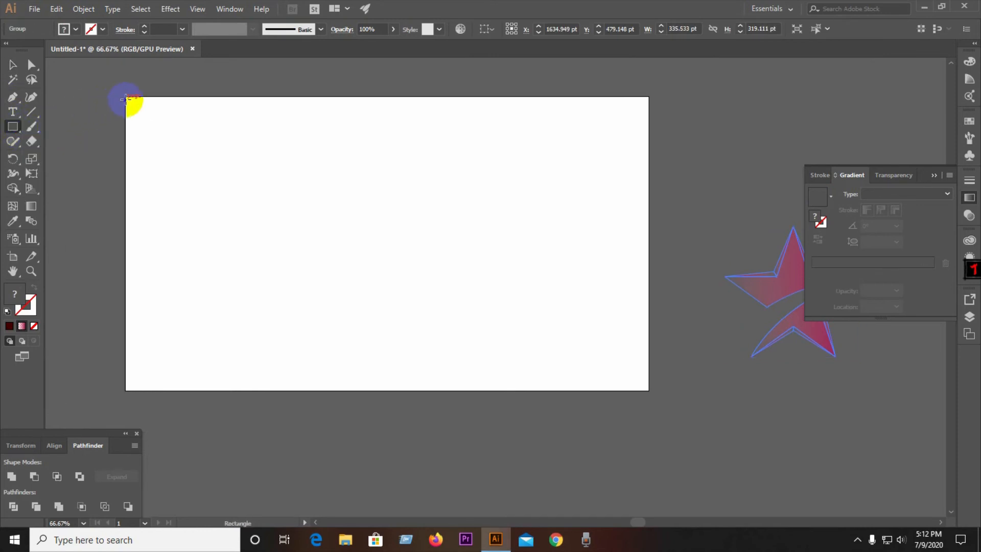
pyautogui.moveTo(126, 96); pyautogui.dragTo(648, 390)
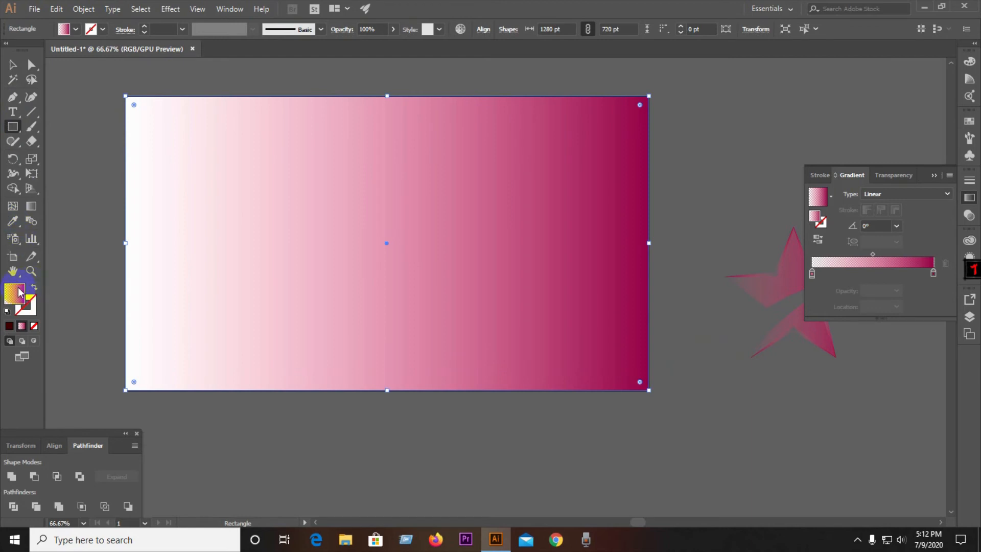
pyautogui.doubleClick(20, 293)
pyautogui.click(394, 195)
pyautogui.click(604, 208)
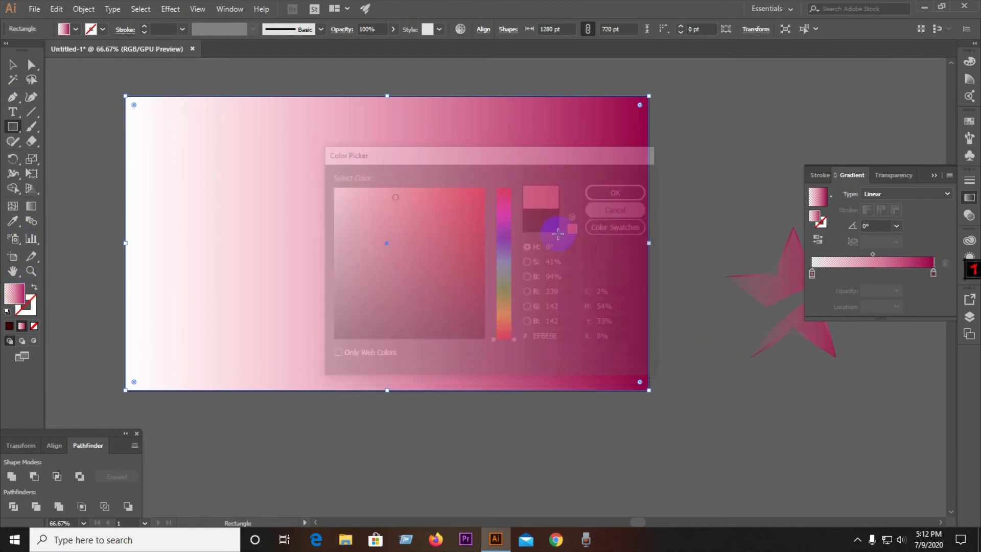
pyautogui.click(33, 326)
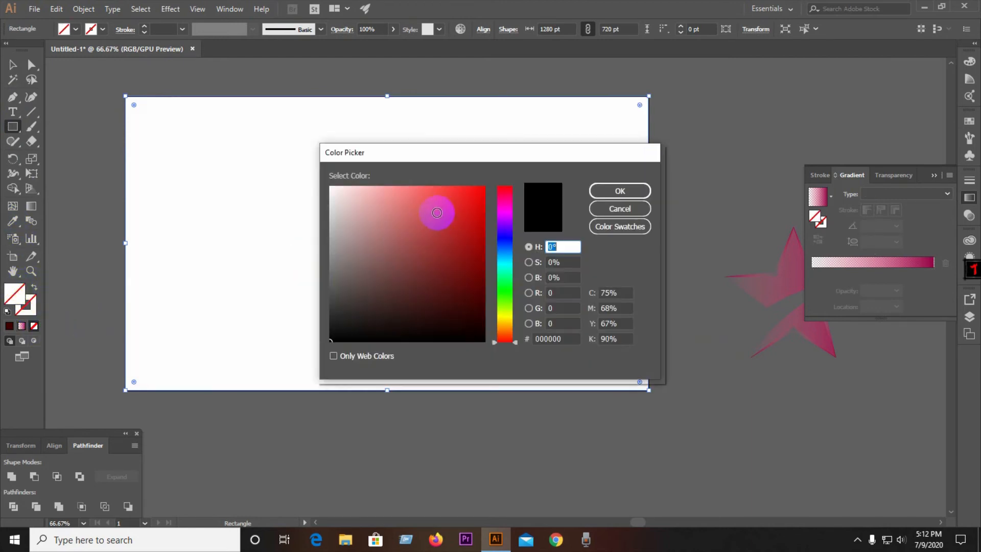
# - Fill the artboard-sized rectangle with the solid dark grey 282222
pyautogui.click(339, 273)
pyautogui.moveTo(339, 272); pyautogui.dragTo(353, 312)
pyautogui.click(635, 191)
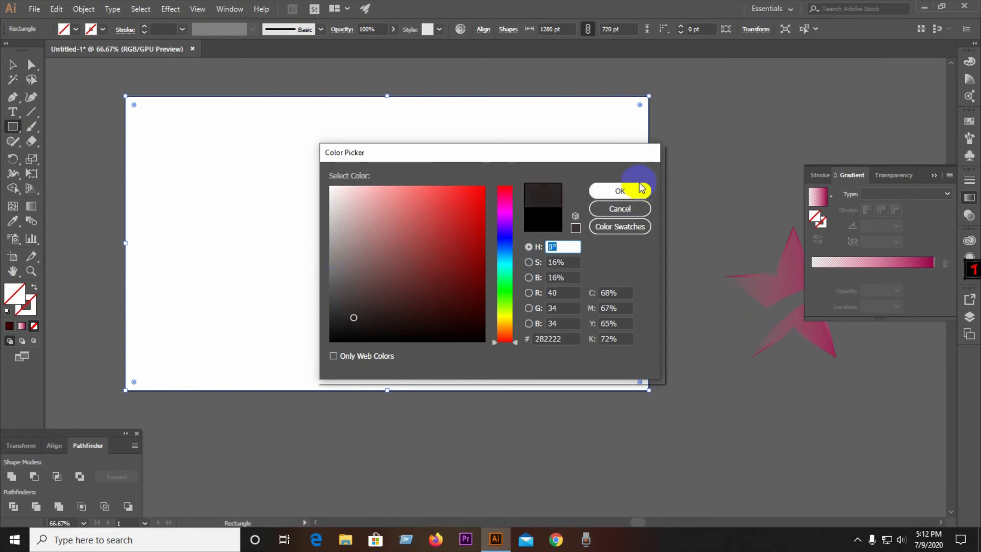
pyautogui.click(722, 142)
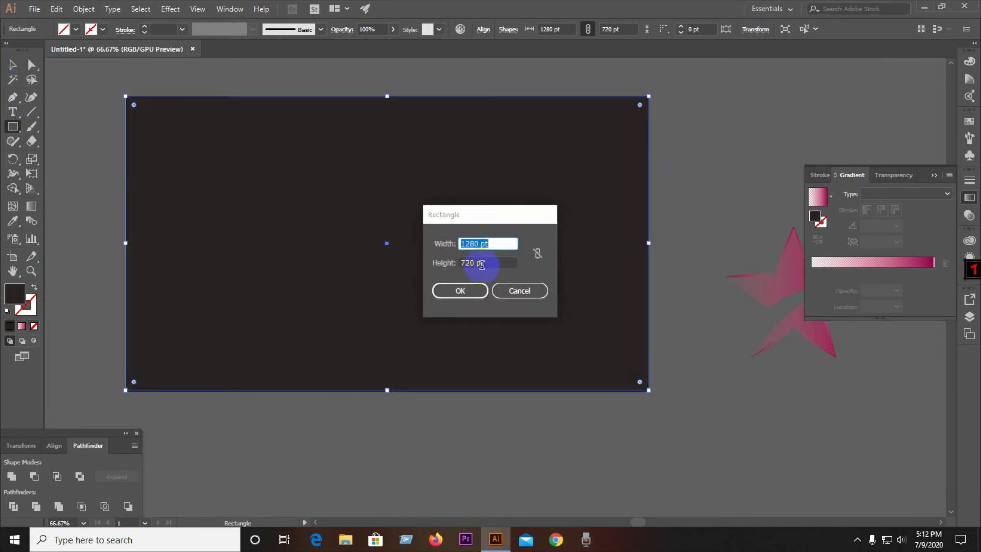
# - Bring the star group to the front and move it onto the middle of the dark rectangle
pyautogui.click(519, 290)
pyautogui.click(13, 64)
pyautogui.click(92, 131)
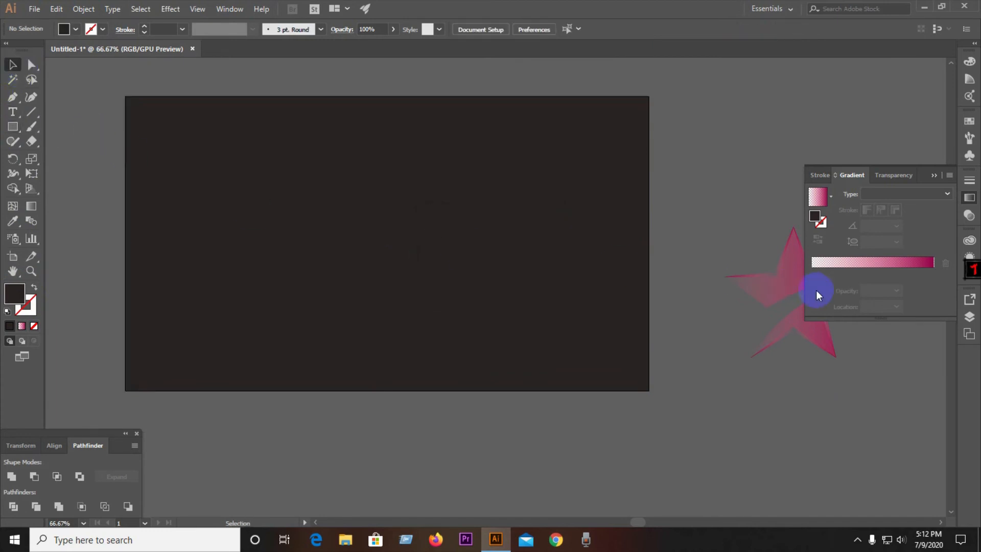
pyautogui.click(795, 288)
pyautogui.scroll(-2, 596, 225)
pyautogui.rightClick(699, 272)
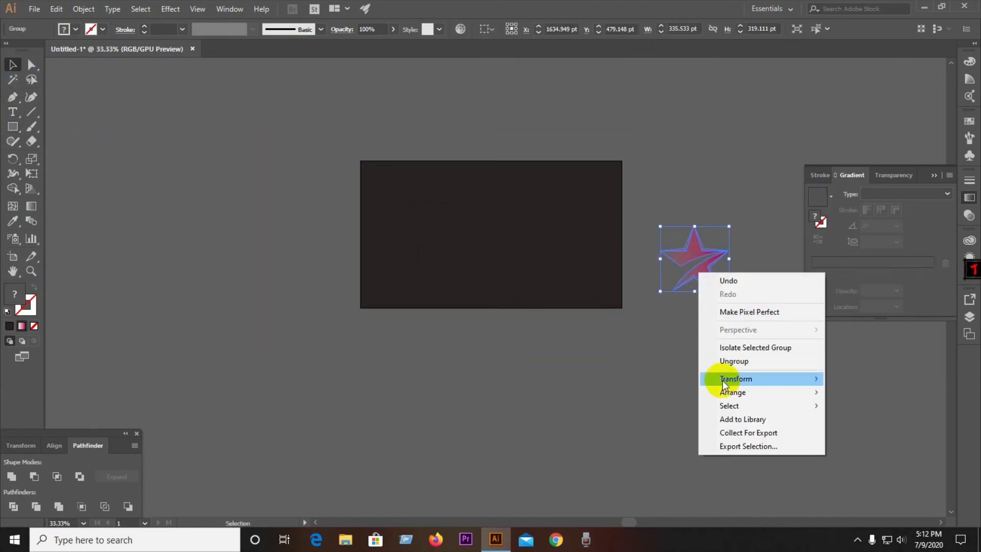
pyautogui.click(637, 391)
pyautogui.moveTo(707, 267); pyautogui.dragTo(516, 254)
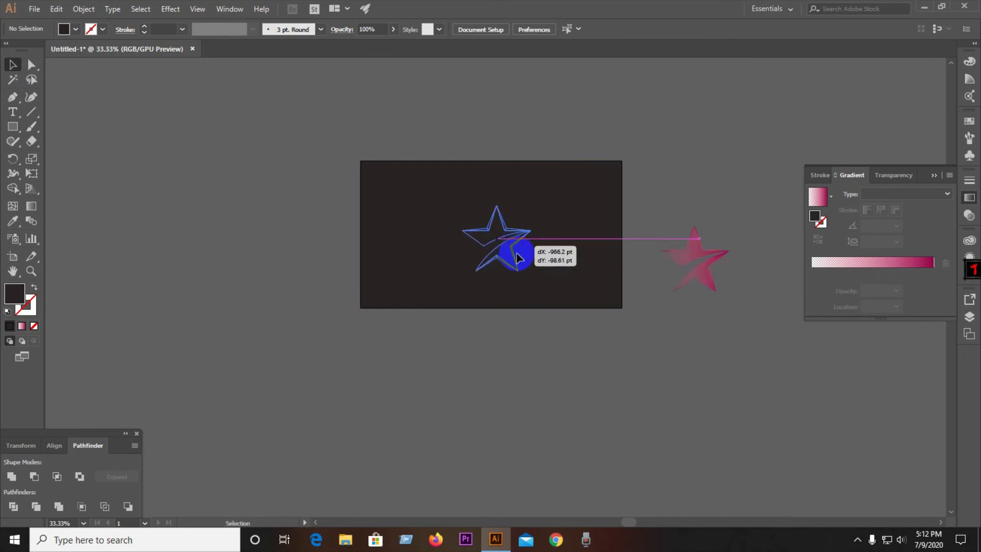
pyautogui.click(642, 322)
# - Fill the background rectangle with the light pink EFDCDC and deselect it
pyautogui.scroll(4, 516, 221)
pyautogui.scroll(-3, 523, 219)
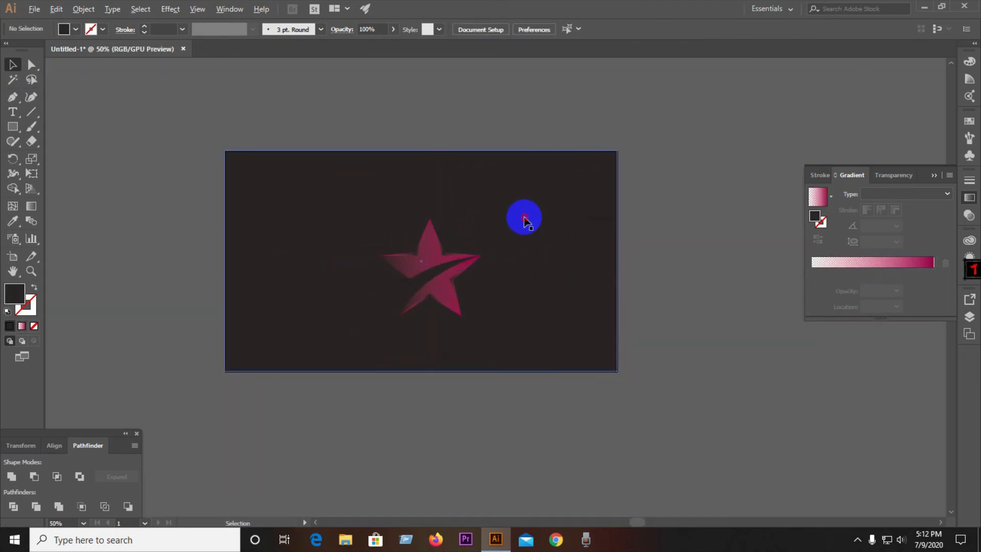
pyautogui.click(516, 222)
pyautogui.doubleClick(13, 299)
pyautogui.click(342, 194)
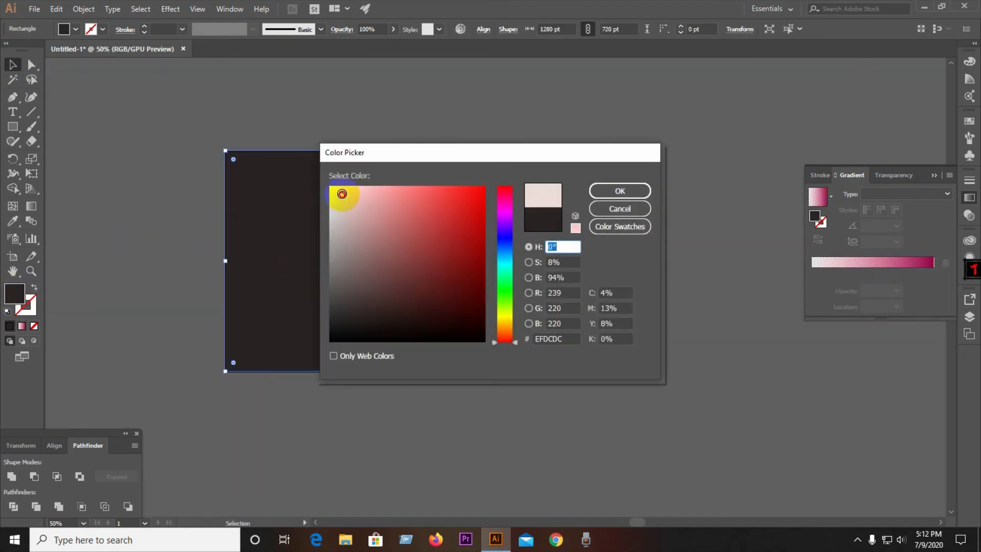
pyautogui.click(607, 195)
pyautogui.click(541, 147)
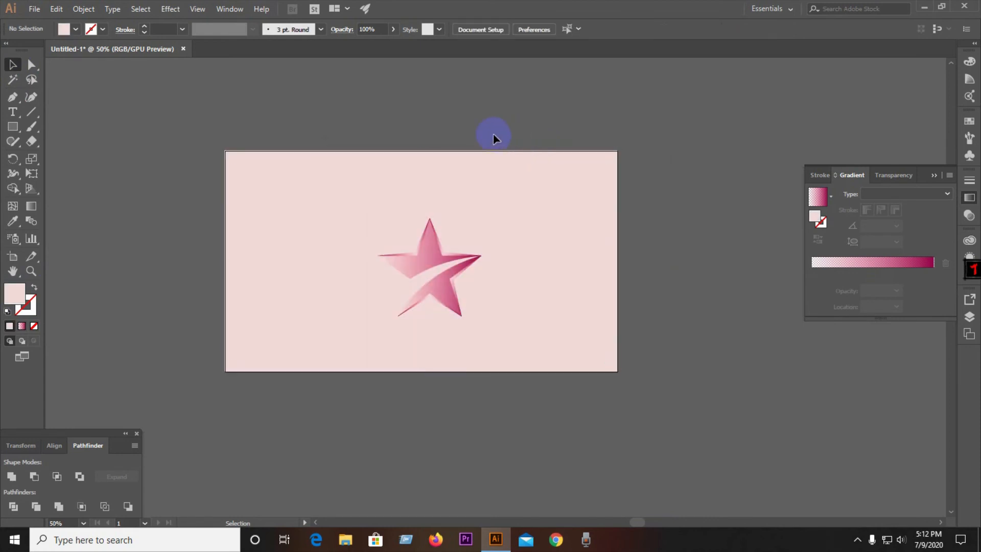
# - Move the star group slightly up and to the left on the background
pyautogui.moveTo(421, 254); pyautogui.dragTo(400, 231)
pyautogui.click(657, 247)
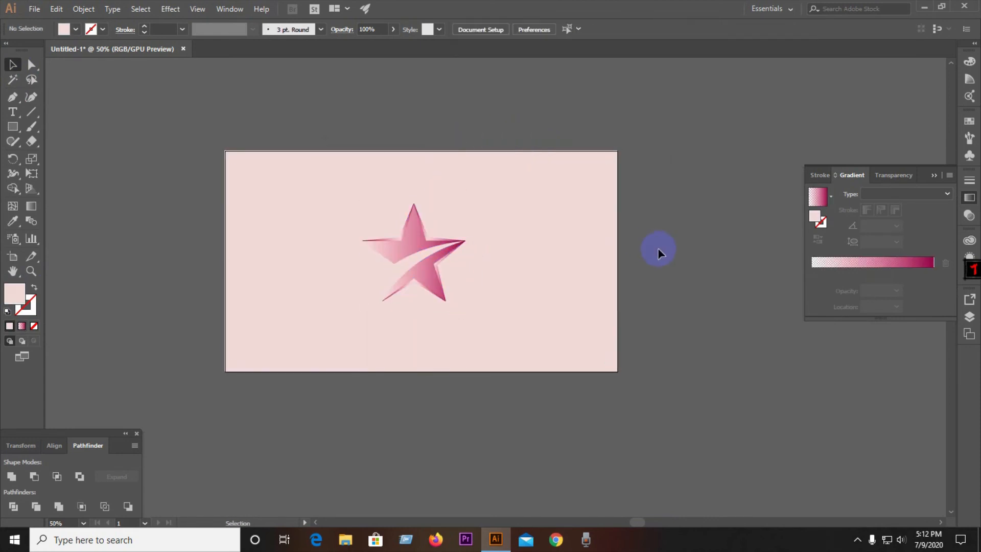
pyautogui.scroll(-2, 290, 260)
pyautogui.scroll(3, 329, 292)
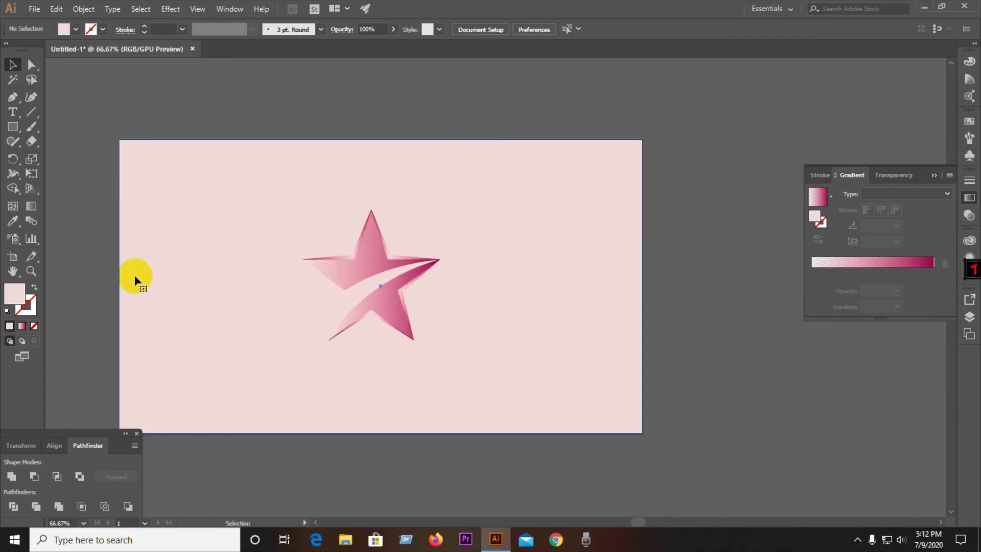
# - Change the background rectangle's fill to near-white and deselect it
pyautogui.click(135, 277)
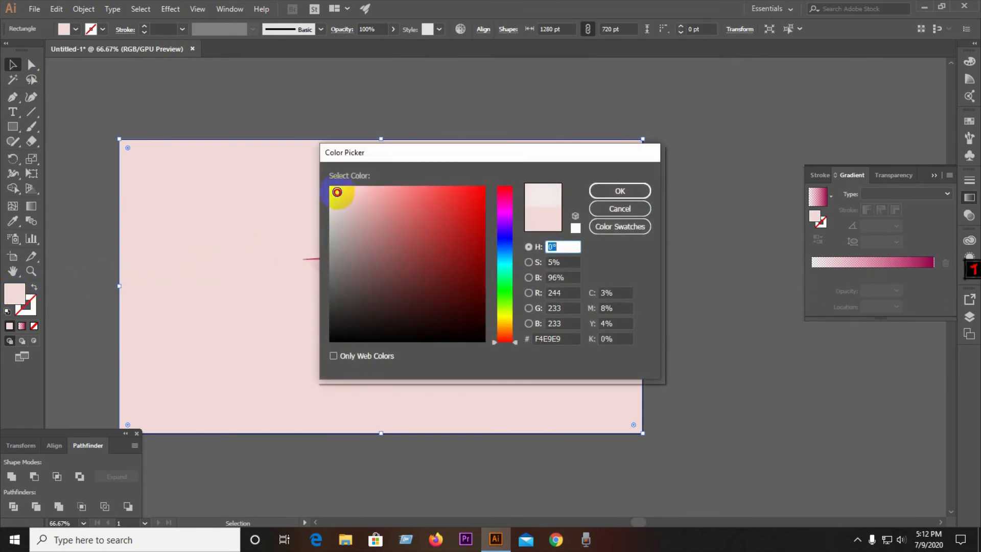
pyautogui.click(613, 190)
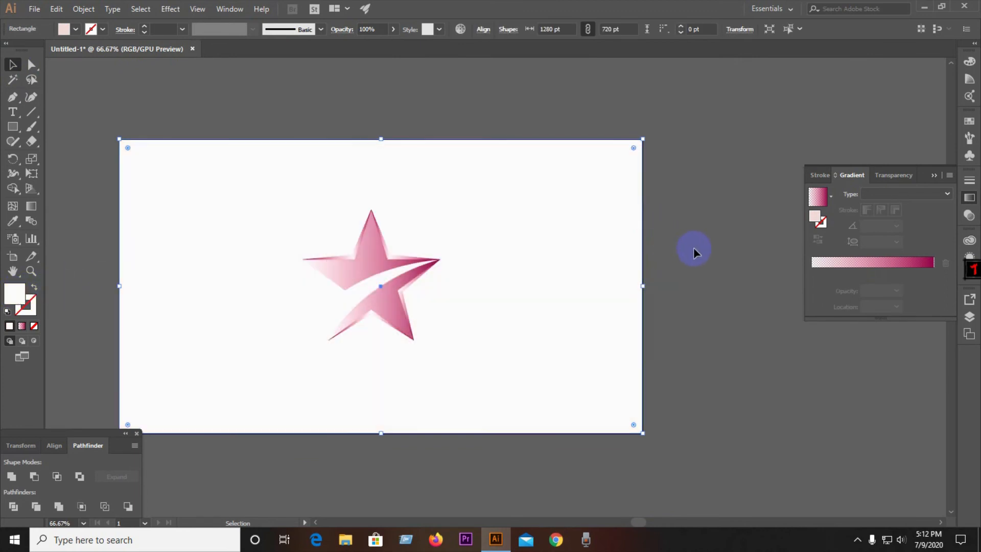
pyautogui.click(693, 247)
# - Ungroup the star so its pieces can be edited separately, and deselect them
pyautogui.click(385, 297)
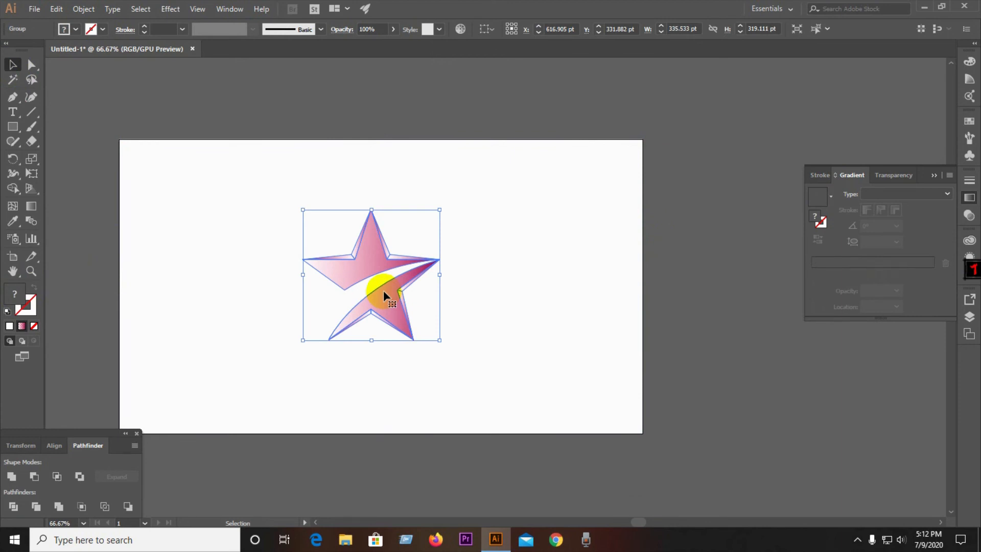
pyautogui.click(545, 296)
pyautogui.rightClick(393, 297)
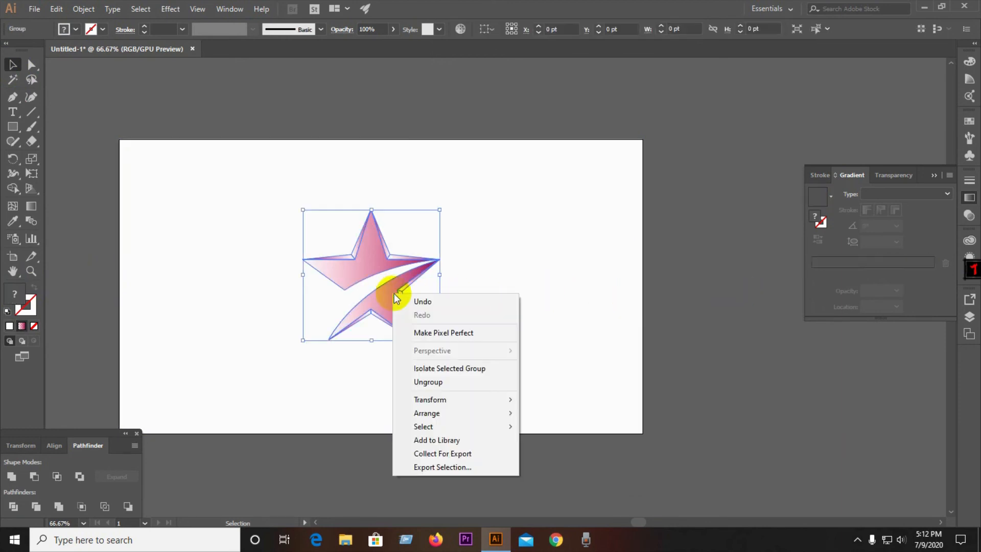
pyautogui.click(438, 383)
pyautogui.click(749, 356)
# - Set the opacity of the pink starting stop in the lower star part's gradient to 48%
pyautogui.click(388, 313)
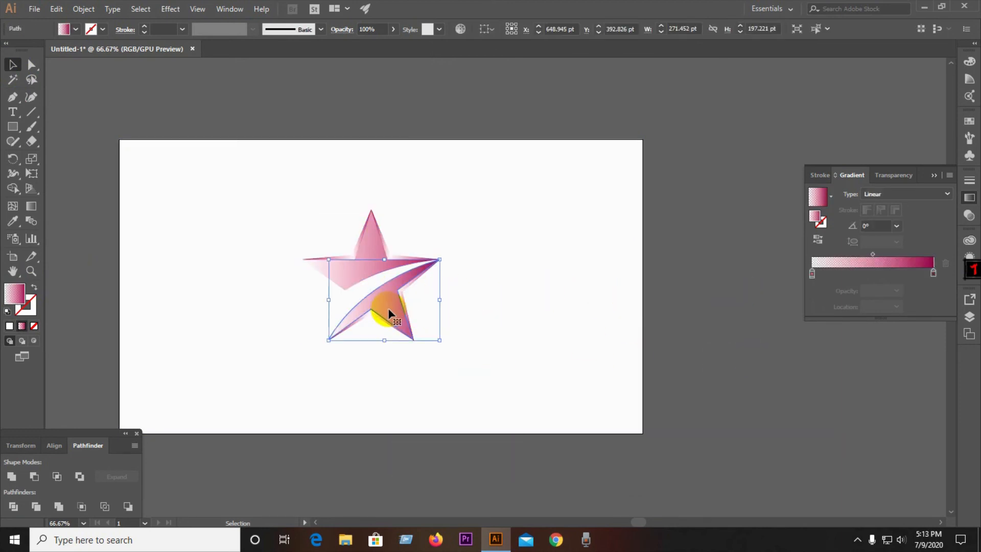
pyautogui.doubleClick(812, 274)
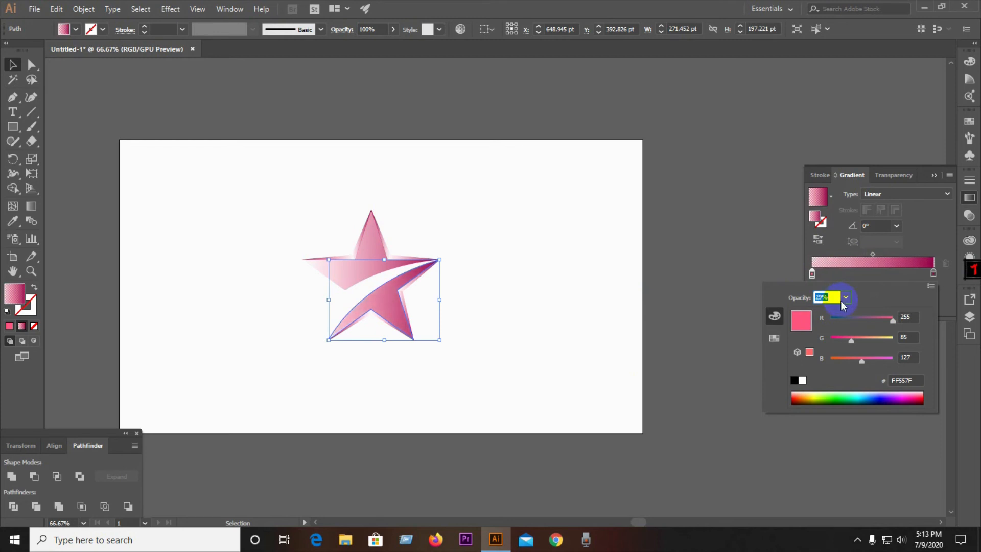
pyautogui.scroll(9, 839, 301)
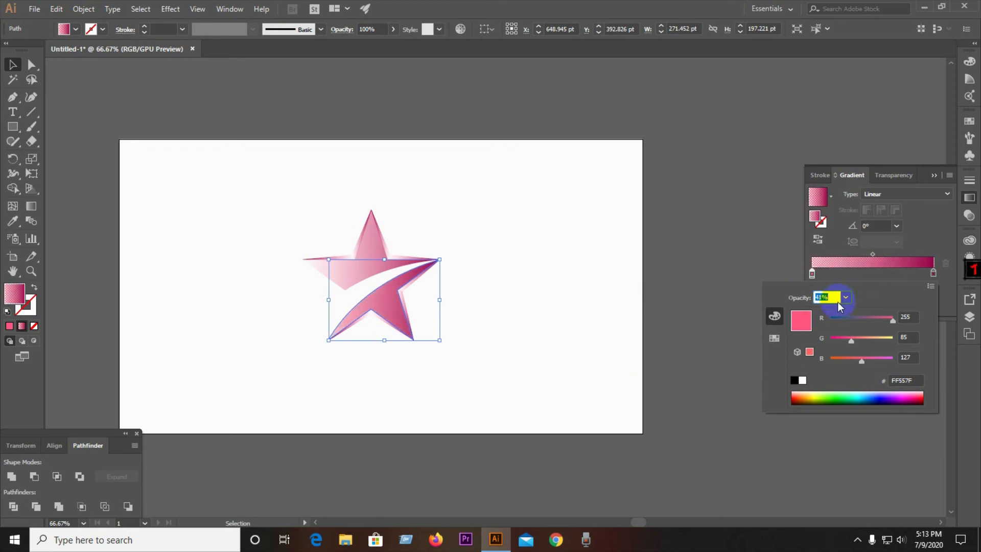
pyautogui.click(715, 229)
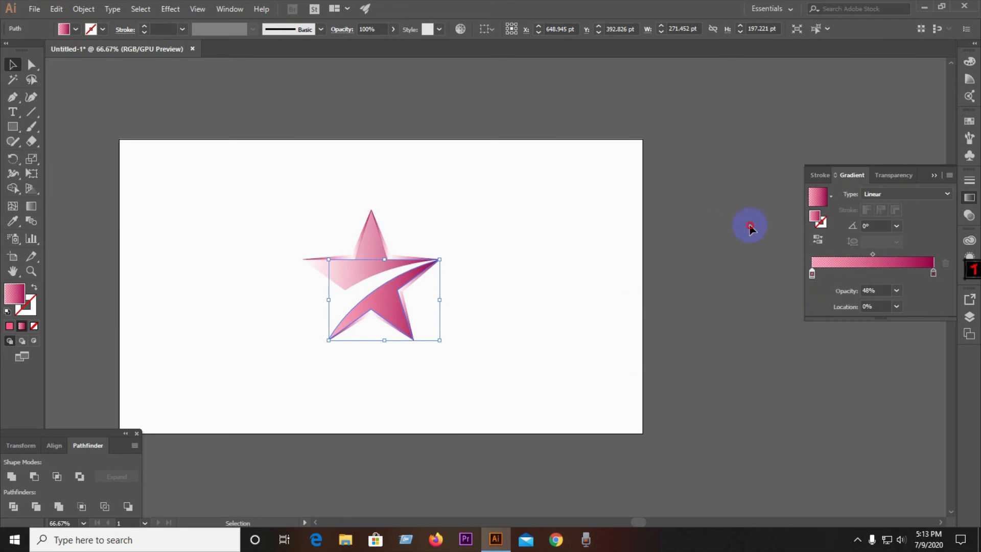
pyautogui.click(741, 224)
# - Copy the lower part's gradient onto the star's upper part with the Eyedropper and deselect it
pyautogui.click(368, 278)
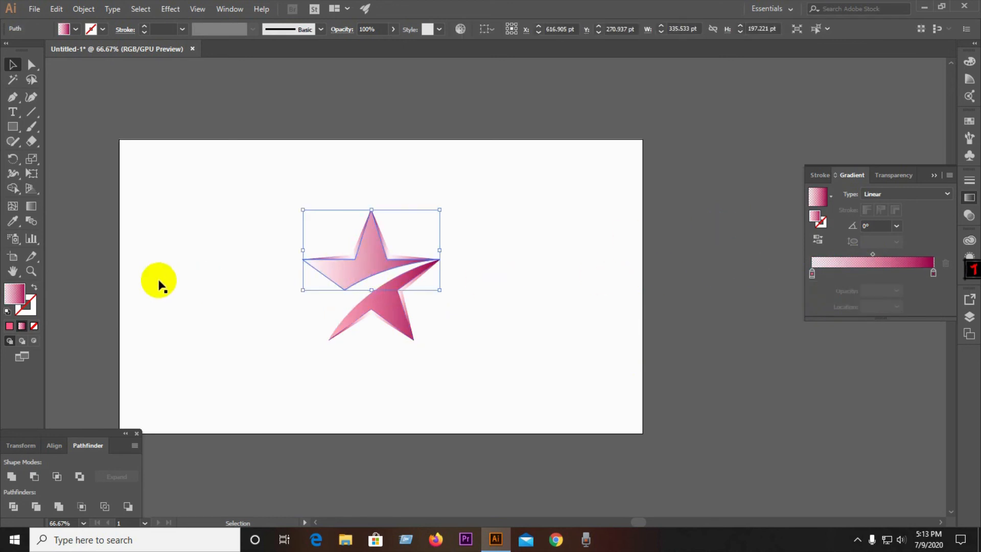
pyautogui.click(13, 221)
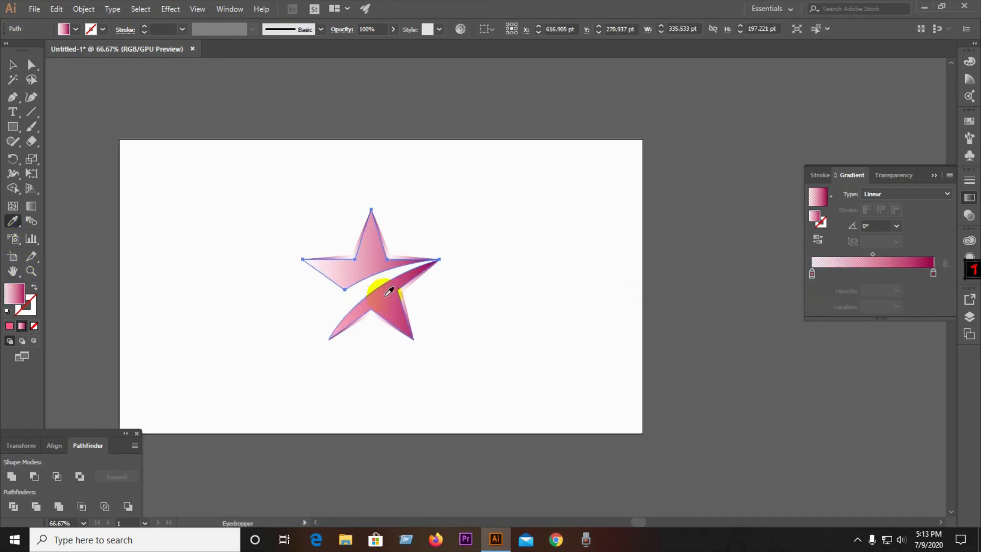
pyautogui.click(383, 284)
pyautogui.click(13, 65)
pyautogui.click(257, 139)
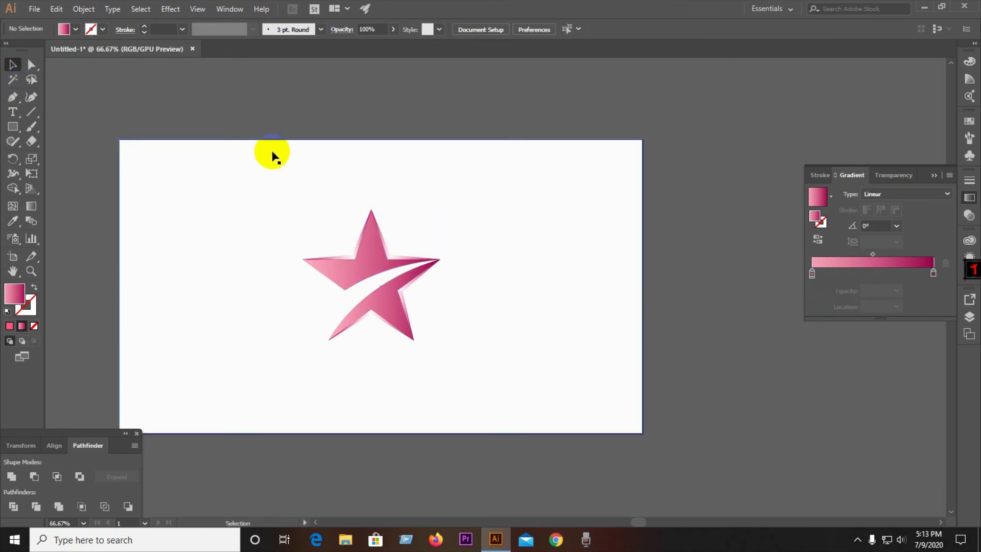
# - Redirect the upper part's gradient to run diagonally from beyond its lower left to beyond its upper right
pyautogui.click(361, 259)
pyautogui.click(31, 206)
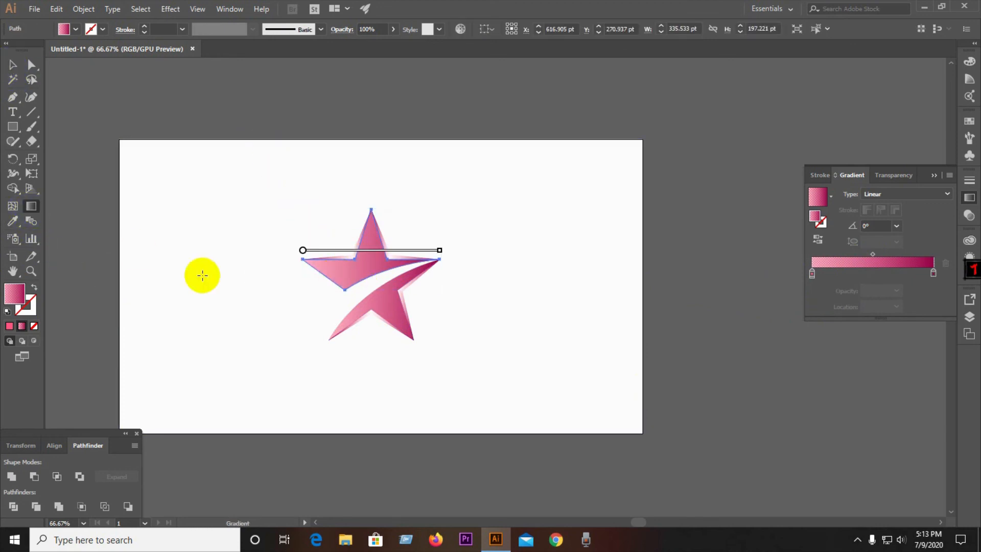
pyautogui.moveTo(290, 310); pyautogui.dragTo(470, 191)
pyautogui.click(13, 64)
# - Lock the background rectangle and enlarge all the star's pieces about one and a half times around their common centre
pyautogui.click(140, 153)
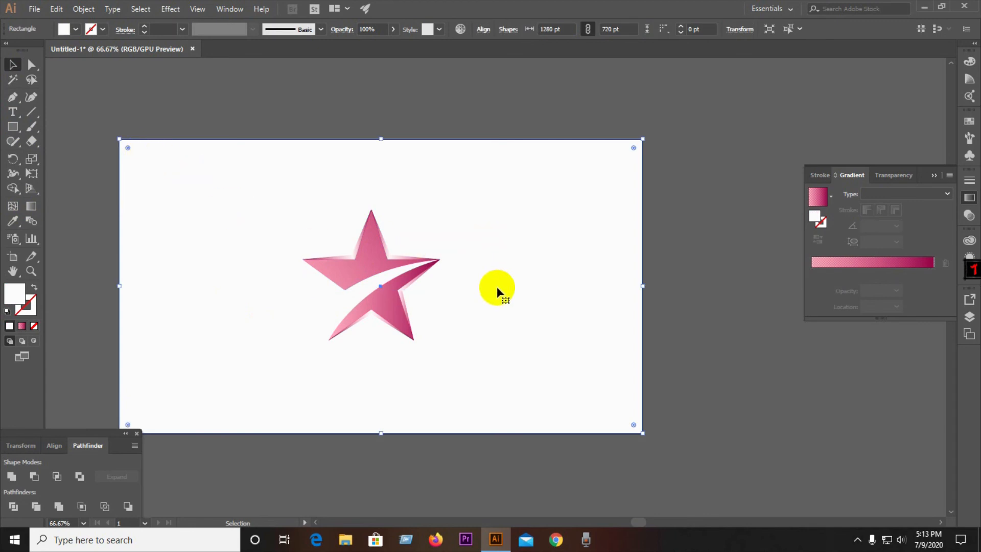
pyautogui.hotkey('ctrl', '2')
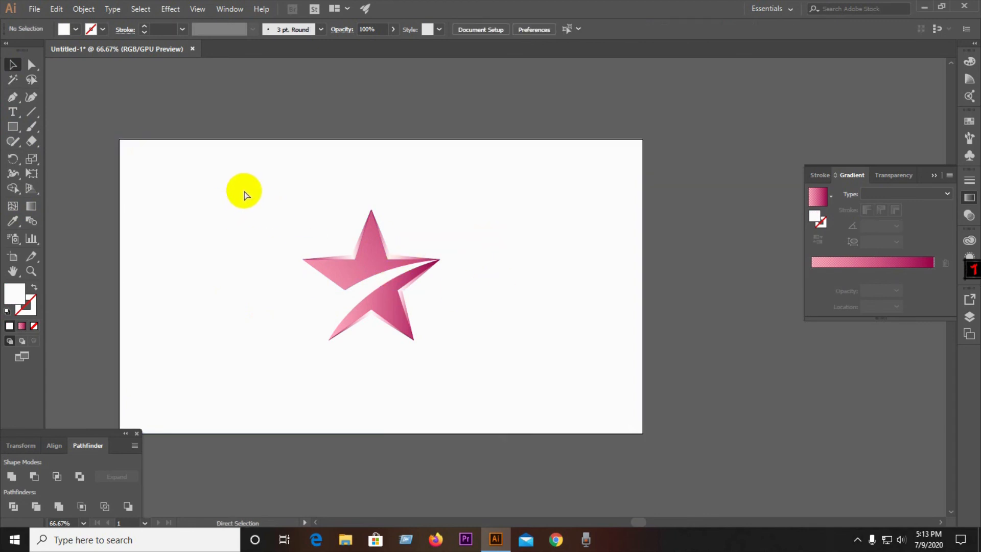
pyautogui.moveTo(240, 195); pyautogui.dragTo(493, 367)
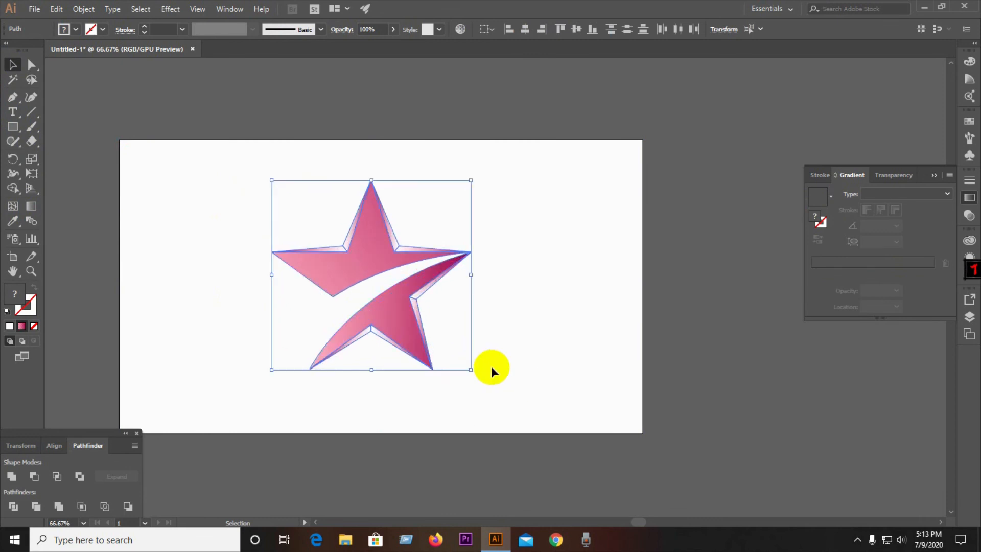
pyautogui.click(519, 342)
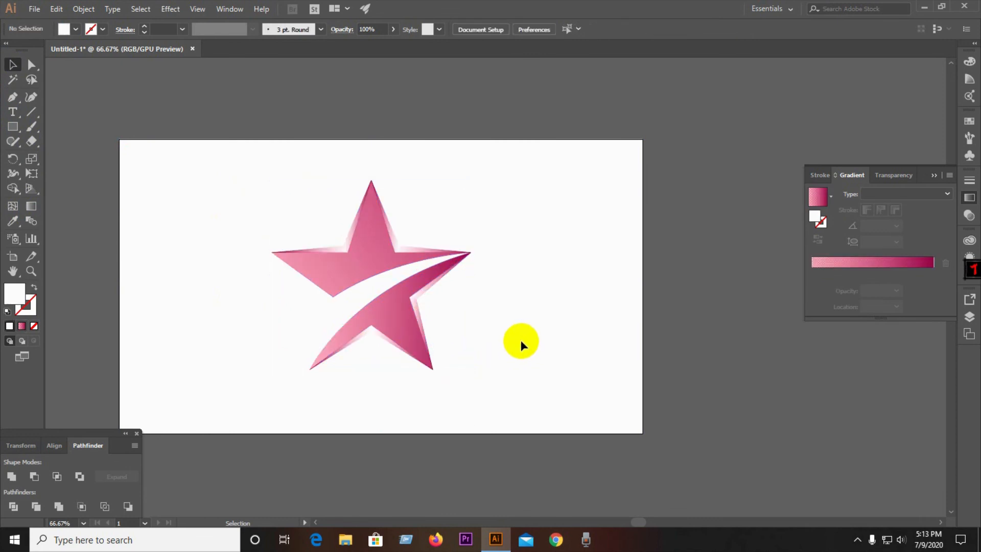
# - Move the gradient midpoint of the thin facet above the star's left arm to about 73%
pyautogui.scroll(2, 342, 248)
pyautogui.click(342, 250)
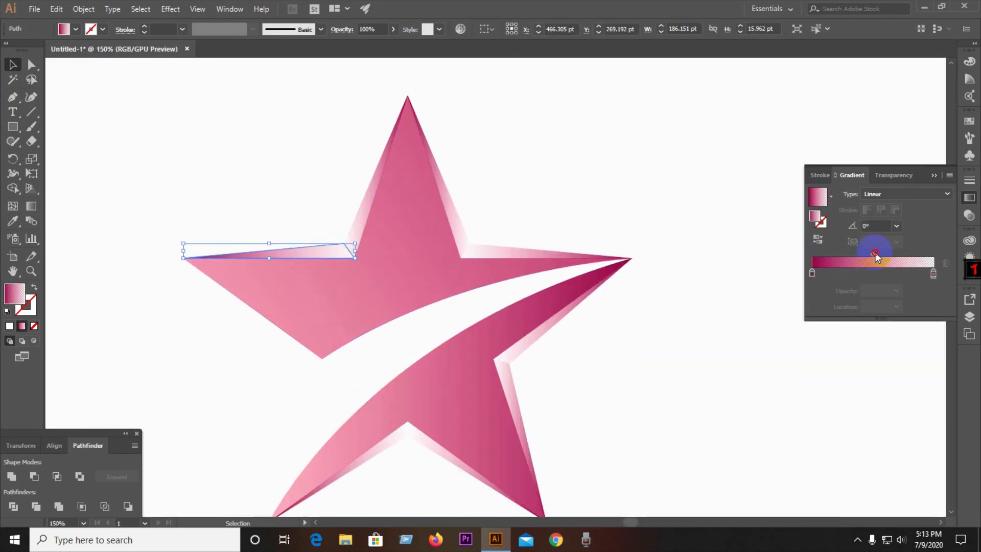
pyautogui.moveTo(876, 253); pyautogui.dragTo(902, 252)
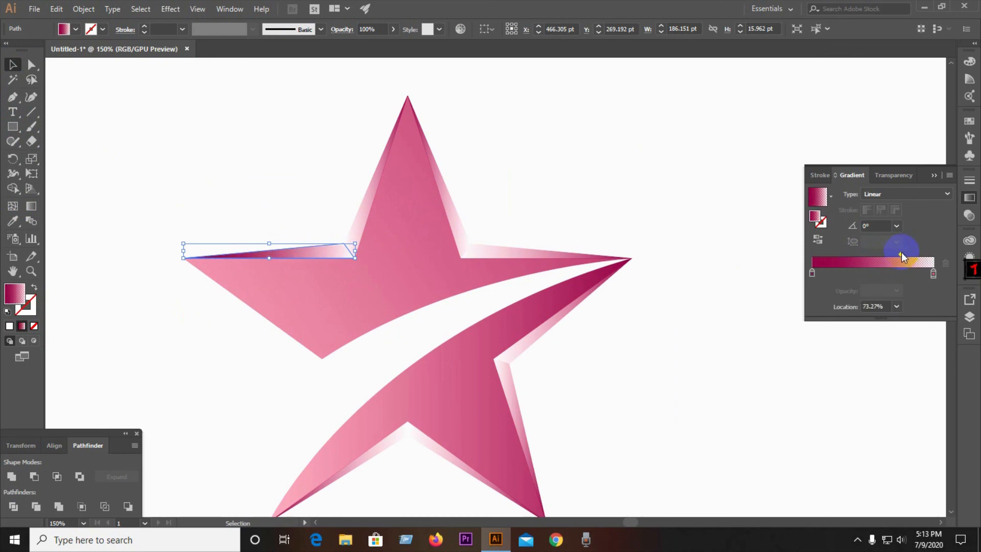
pyautogui.click(637, 192)
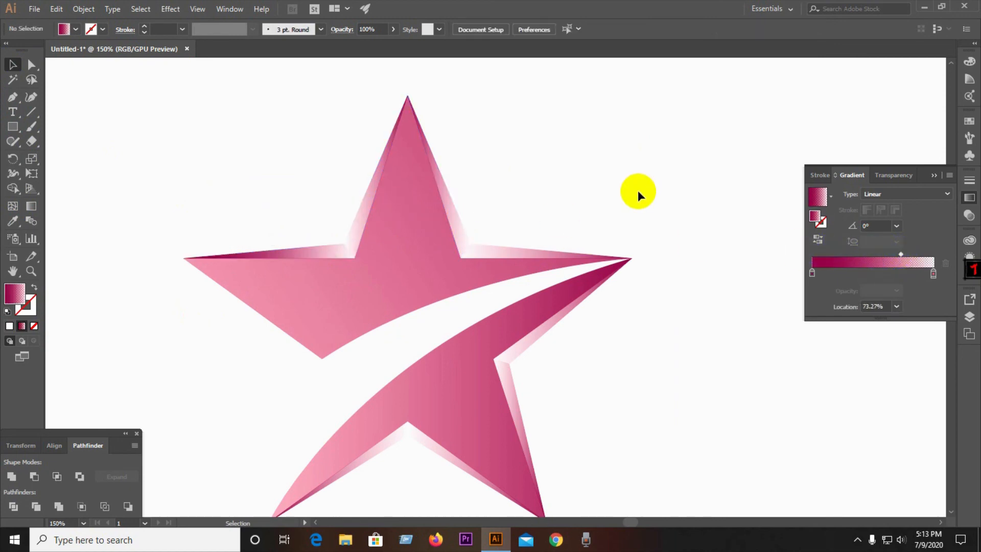
# - Copy the left arm facet's gradient onto the left facet of the star's top point and reverse it
pyautogui.click(369, 209)
pyautogui.click(12, 221)
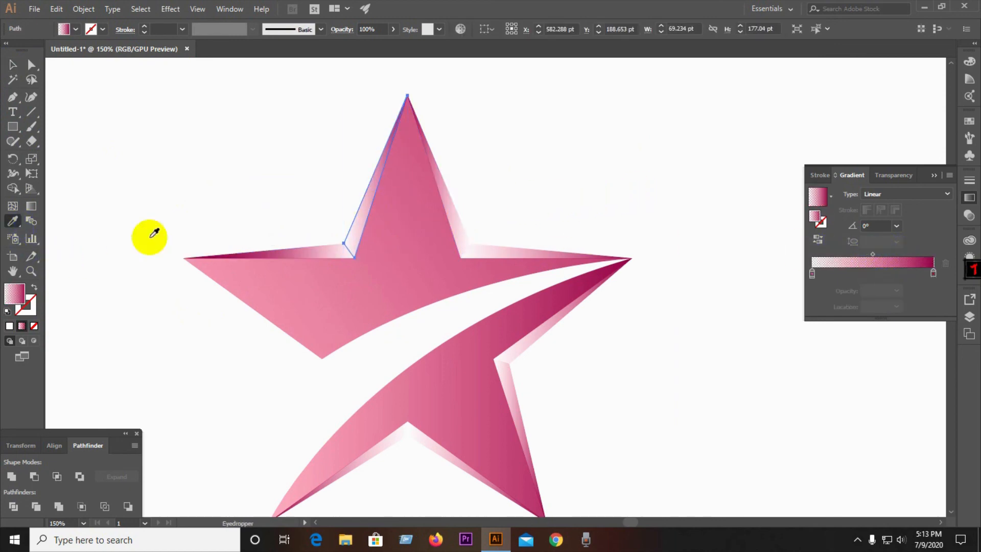
pyautogui.click(315, 249)
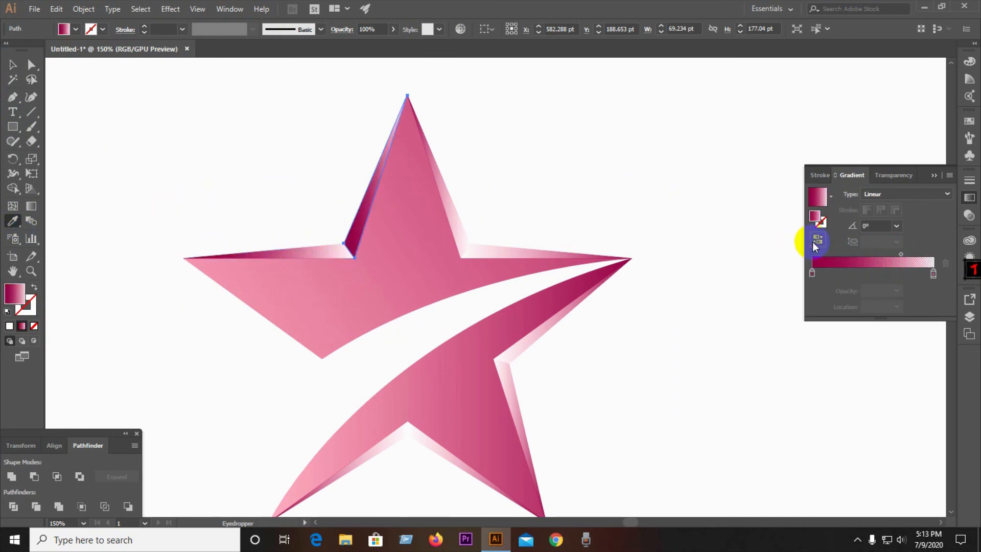
pyautogui.click(816, 240)
pyautogui.click(244, 182)
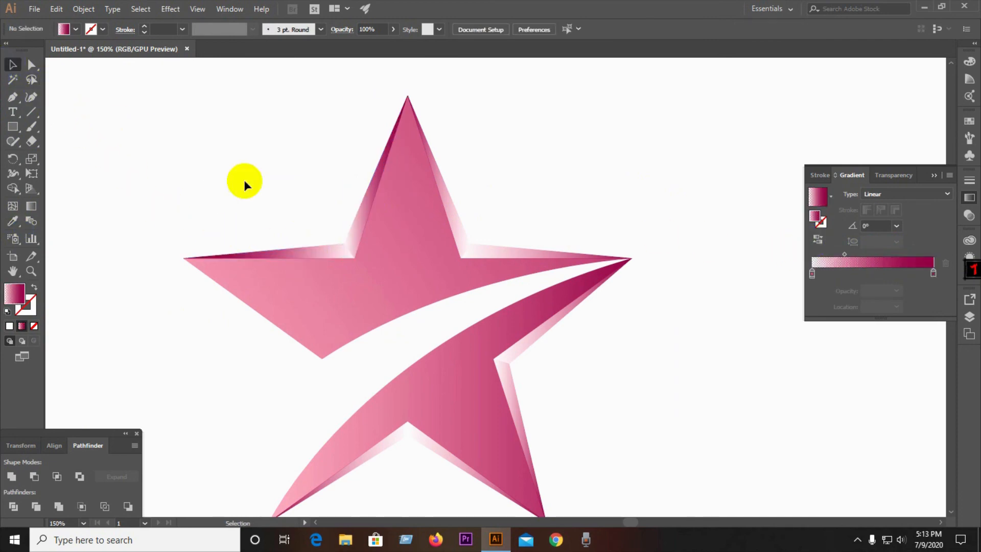
# - Copy the left arm facet's gradient onto the right facet of the star's top point and deselect it
pyautogui.click(466, 231)
pyautogui.click(13, 220)
pyautogui.click(328, 248)
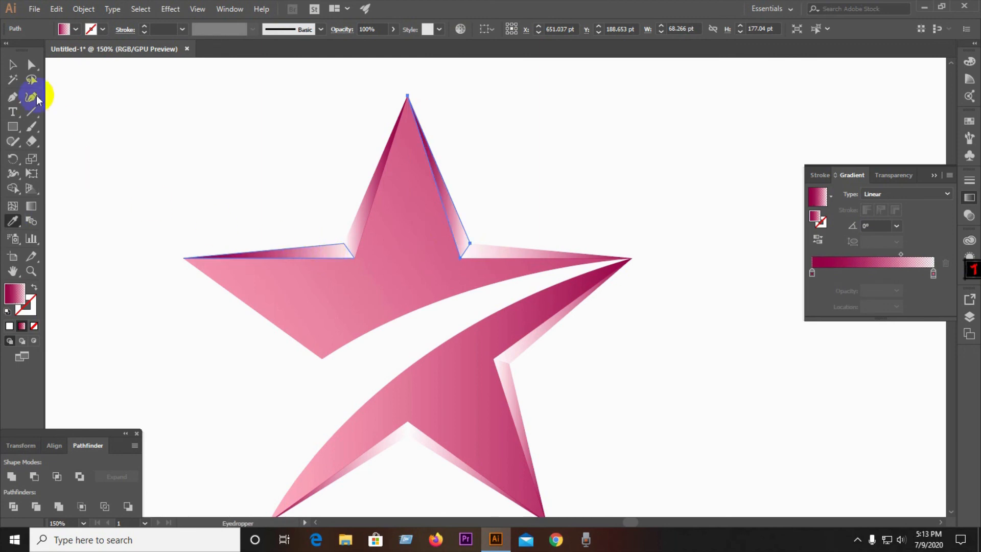
pyautogui.click(13, 65)
pyautogui.click(98, 133)
# - Copy the reversed gradient from the top point's left facet onto the facet above the star's right arm
pyautogui.click(485, 250)
pyautogui.click(14, 221)
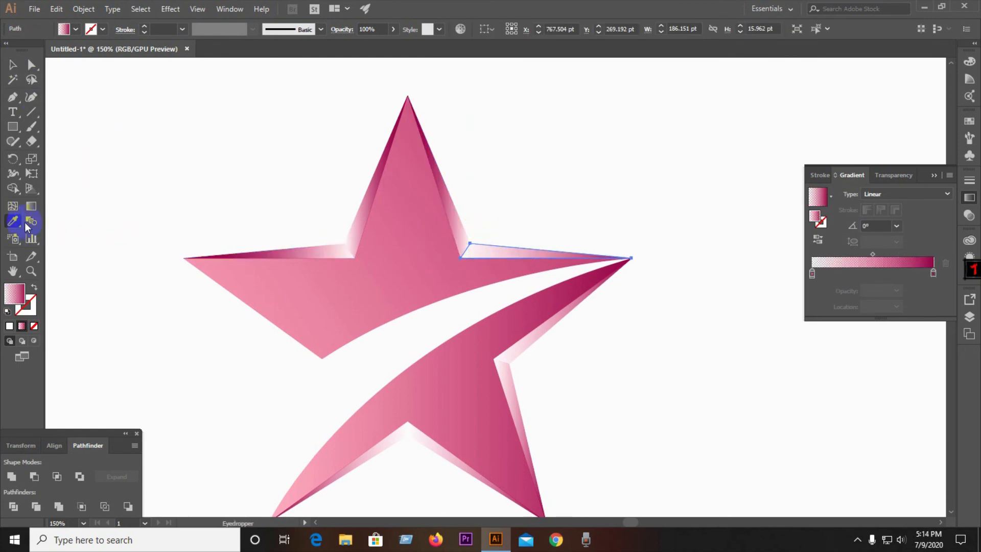
pyautogui.click(351, 225)
pyautogui.click(13, 65)
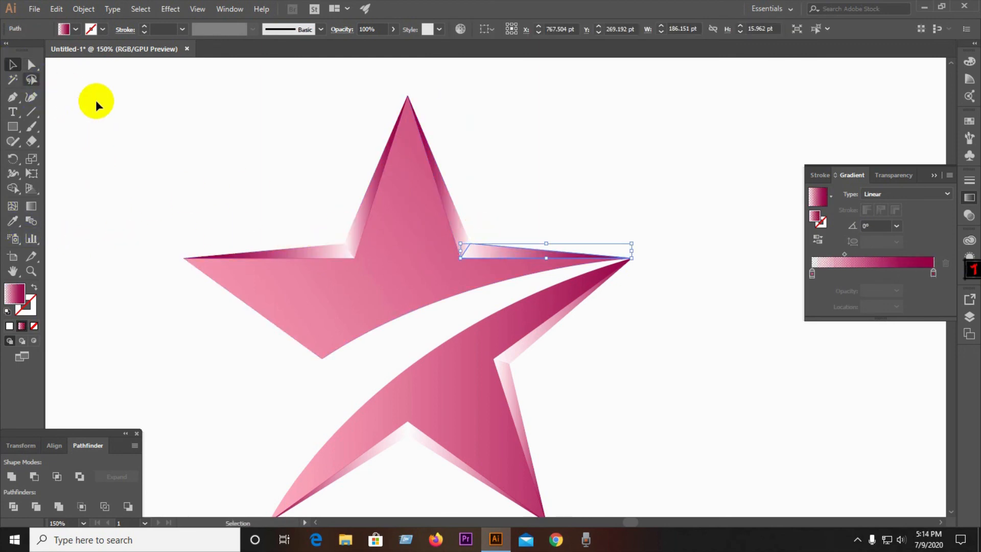
pyautogui.click(96, 101)
# - Copy the left arm facet's gradient onto the inner facet of the star's lower-left leg
pyautogui.hotkey('ctrl', '1')
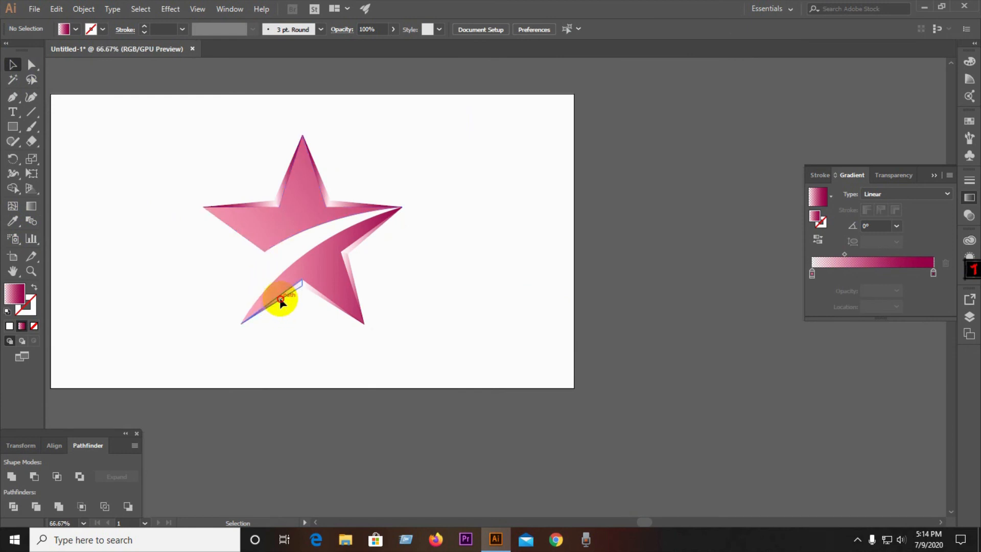
pyautogui.click(280, 298)
pyautogui.click(14, 221)
pyautogui.click(250, 205)
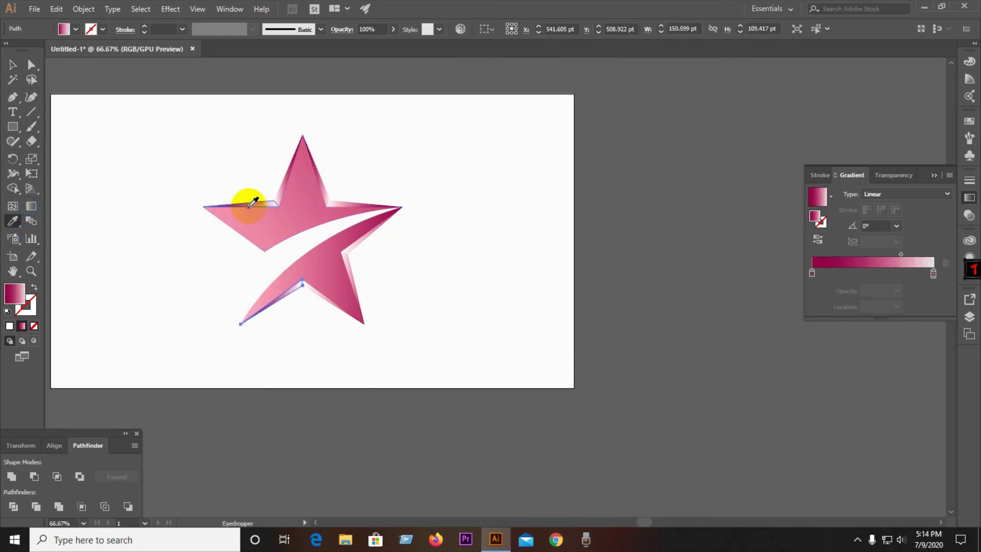
# - Copy the left arm facet's gradient onto the inner facet of the star's lower-right leg and reverse it
pyautogui.click(10, 66)
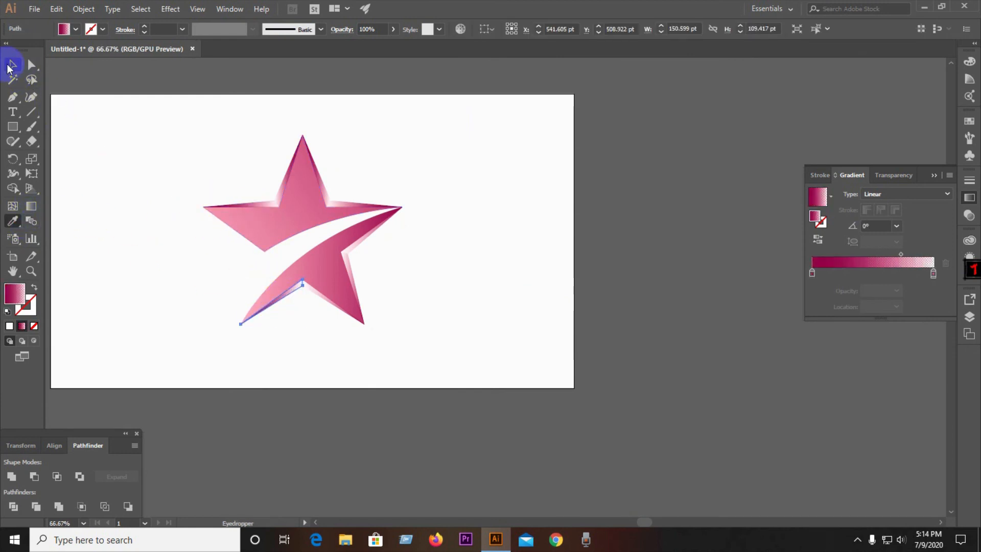
pyautogui.click(312, 291)
pyautogui.click(14, 221)
pyautogui.click(255, 203)
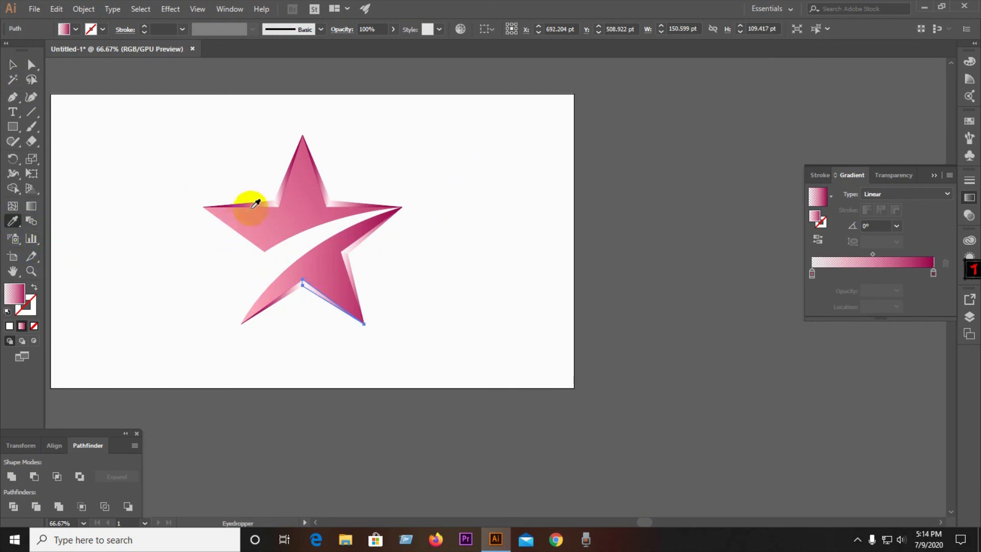
pyautogui.click(284, 190)
# - Copy the lower-left leg facet's gradient onto the outer facet of the star's lower-right leg and reverse it
pyautogui.scroll(2, 317, 245)
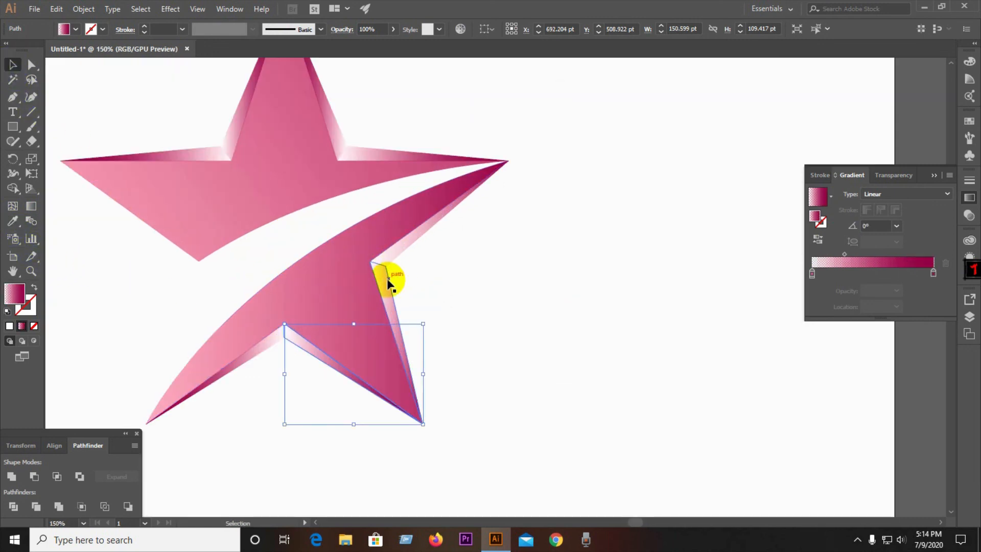
pyautogui.click(348, 260)
pyautogui.click(13, 223)
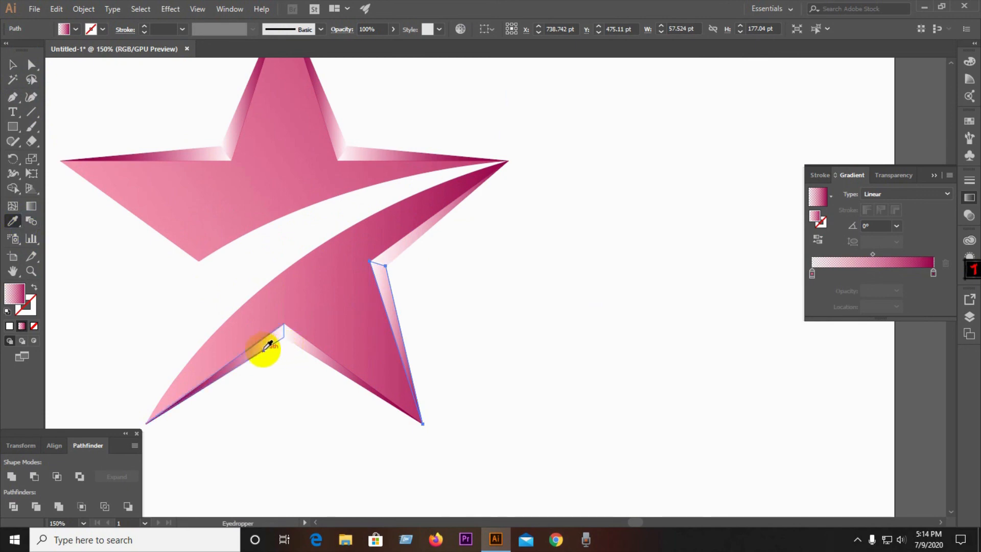
pyautogui.click(265, 347)
pyautogui.click(818, 238)
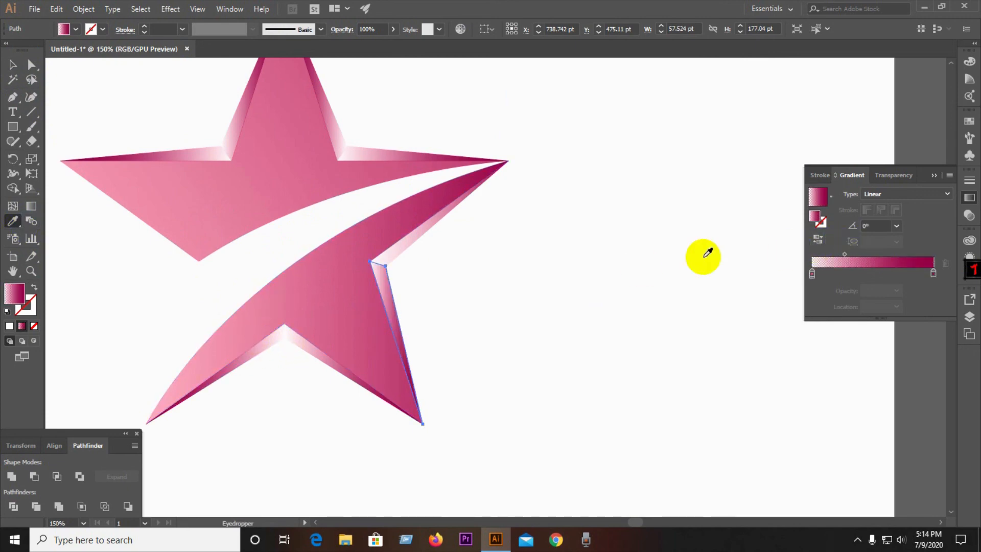
# - Copy the gradient from the lower-right leg's inner facet onto the facet below the star's right arm and deselect it
pyautogui.click(12, 64)
pyautogui.click(417, 241)
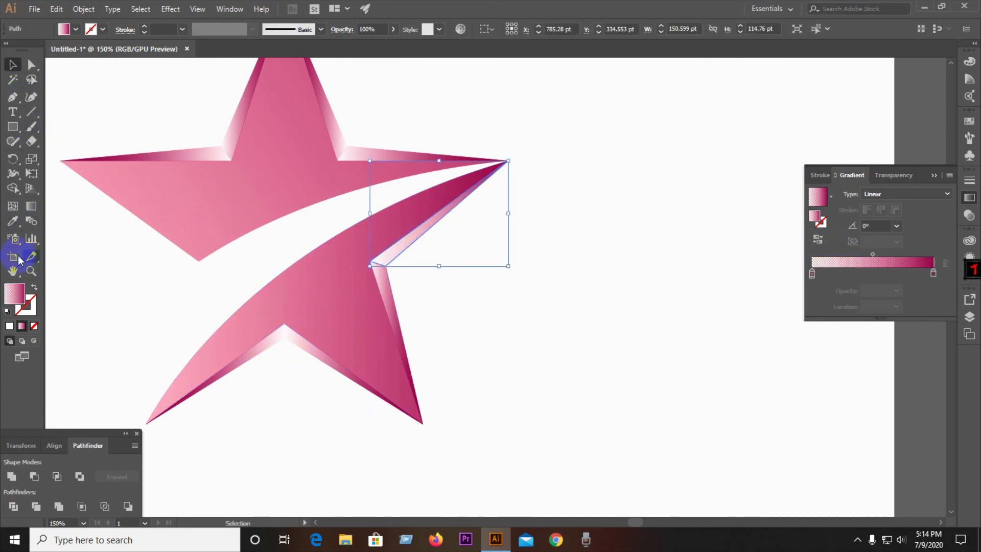
pyautogui.click(297, 344)
pyautogui.click(13, 64)
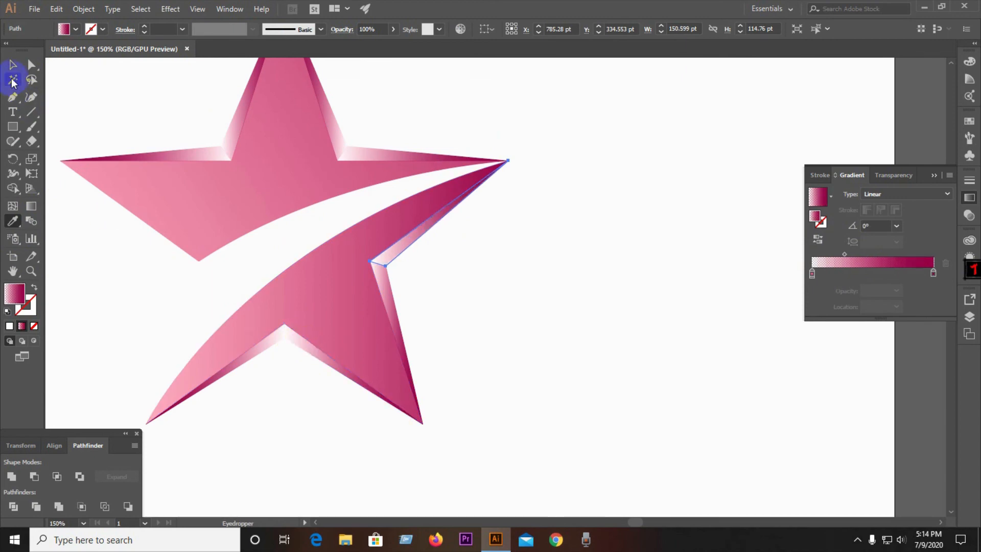
pyautogui.click(560, 257)
# - Group all the shapes of the star logo and deselect the group
pyautogui.hotkey('ctrl', '0')
pyautogui.moveTo(261, 134); pyautogui.dragTo(554, 358)
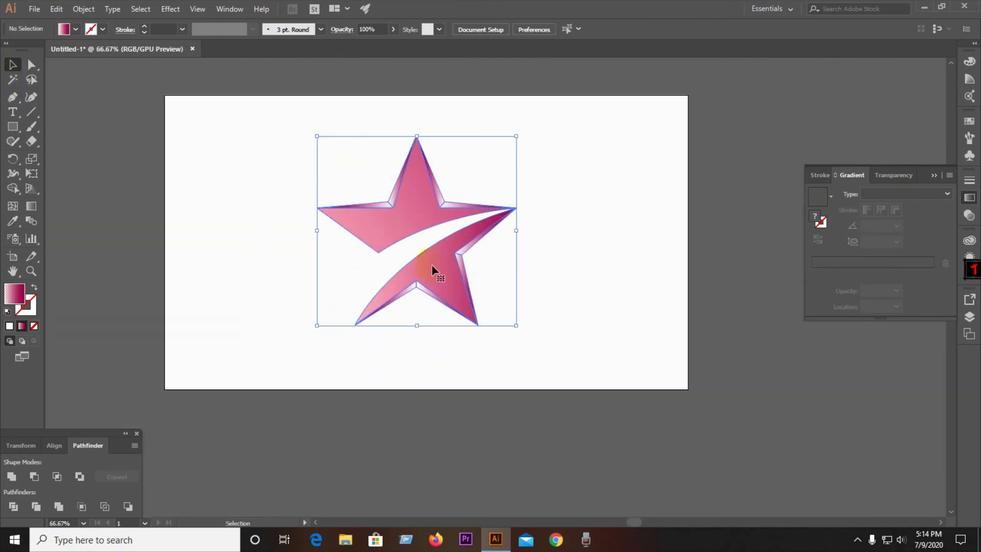
pyautogui.rightClick(434, 269)
pyautogui.click(464, 339)
pyautogui.click(553, 238)
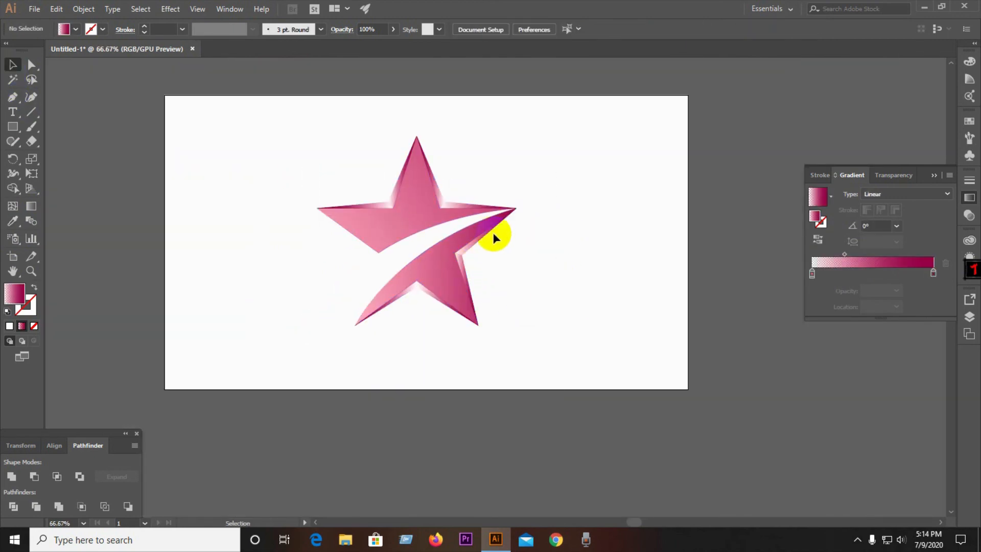
pyautogui.scroll(1, 433, 181)
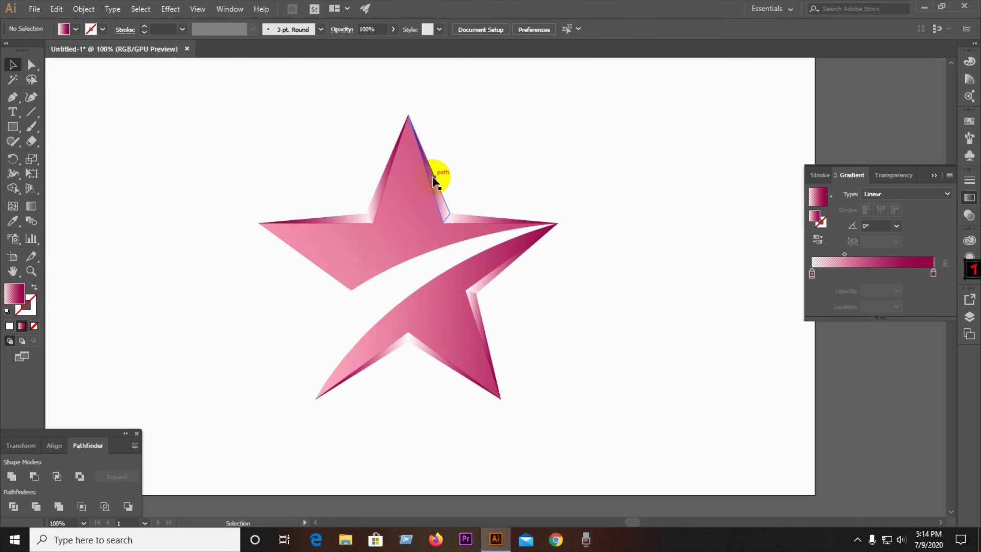